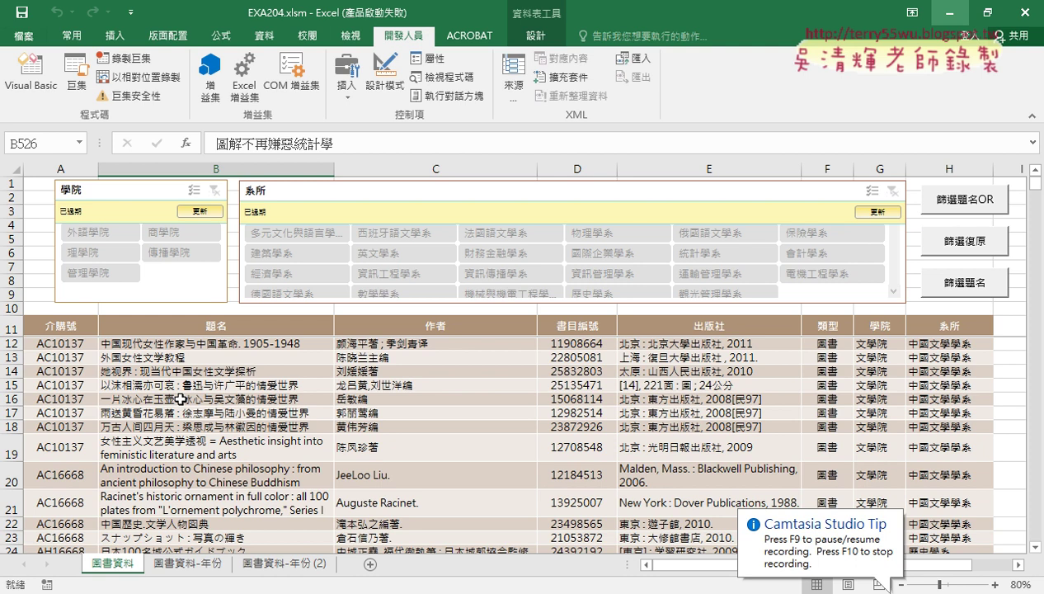
Run the title filter with keyword 中國, then restore the full book list.
click(945, 284)
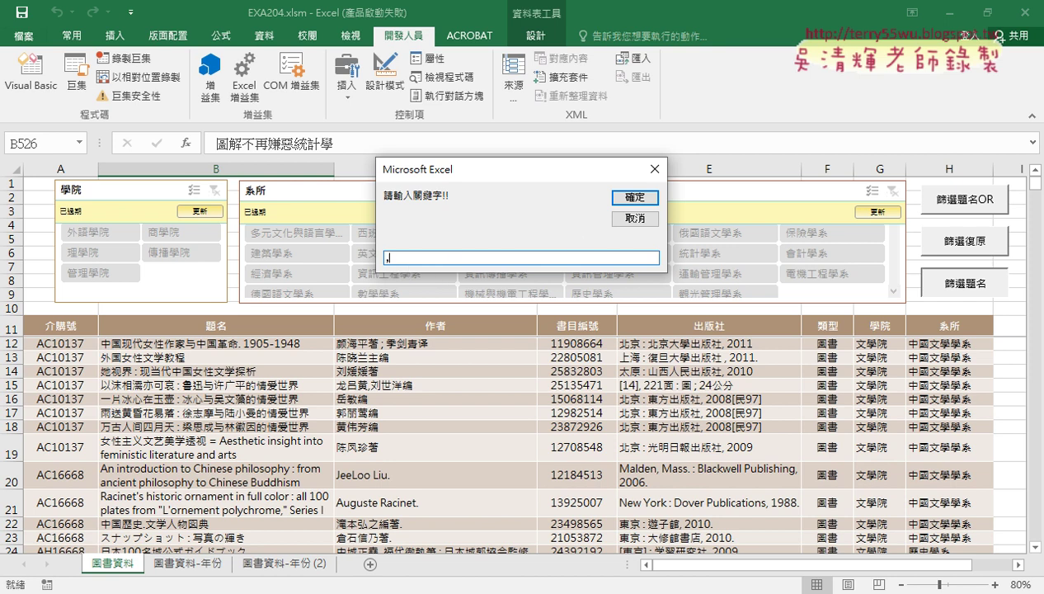
text(,x-)
key(BackSpace)
key(BackSpace)
key(BackSpace)
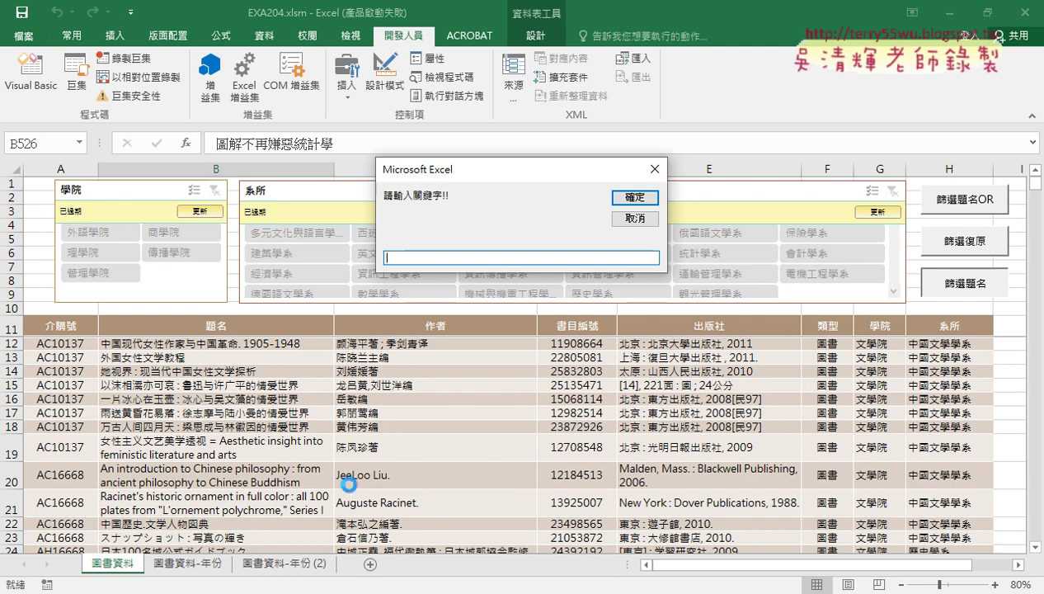
text(中)
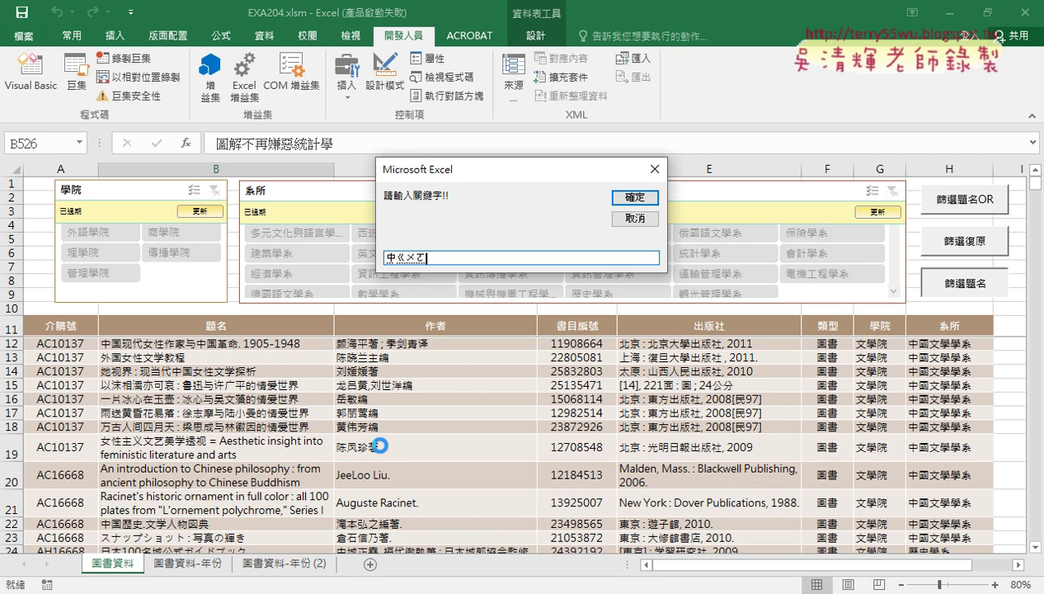
text(國)
key(Return)
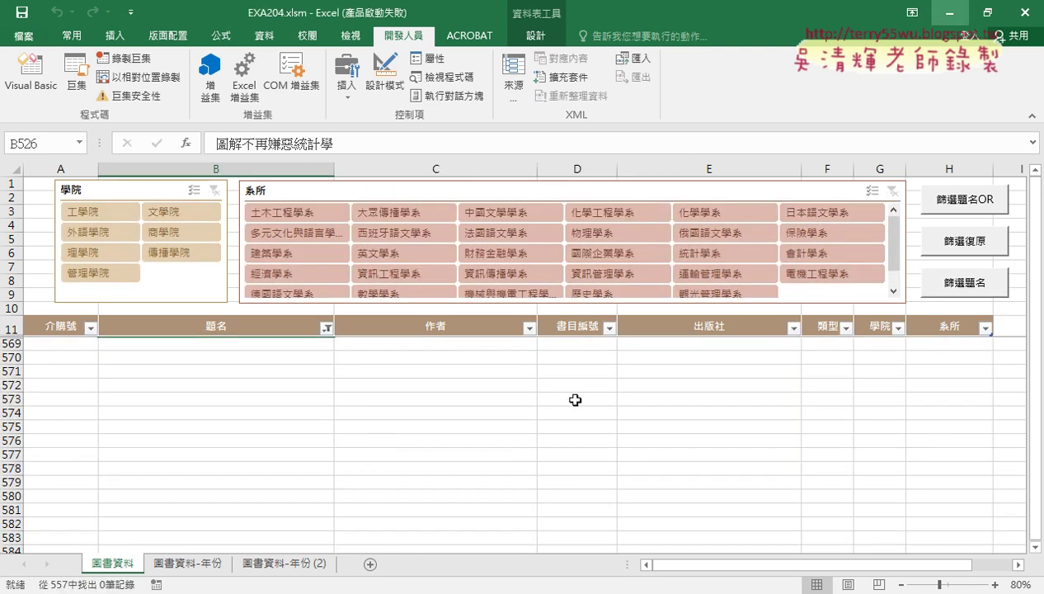
click(947, 249)
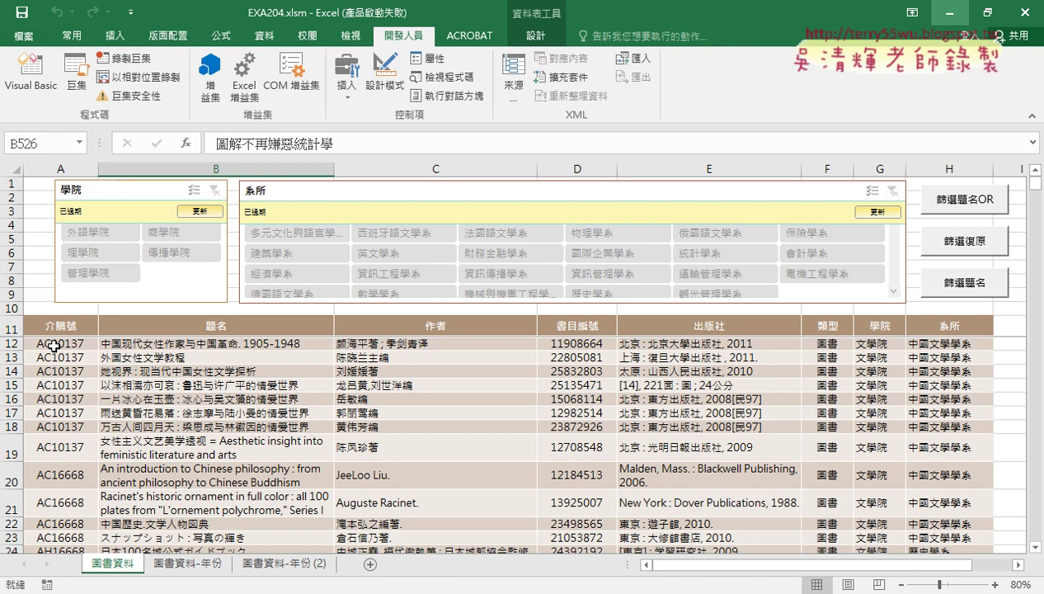
Select the book table from A12 down and show the Review tab's 簡轉繁 conversion tools.
click(55, 345)
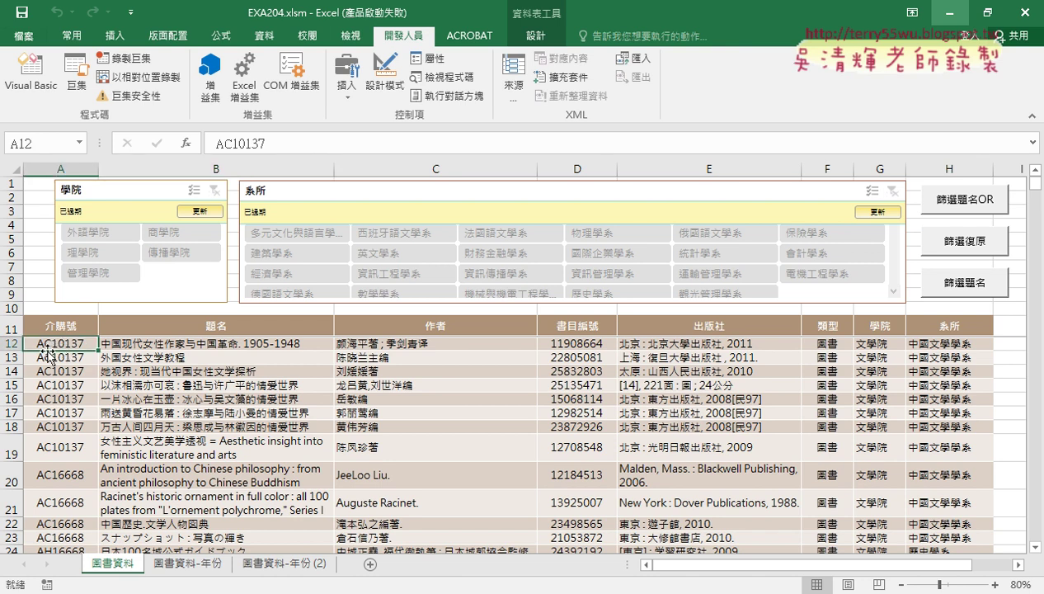
key(shift+space)
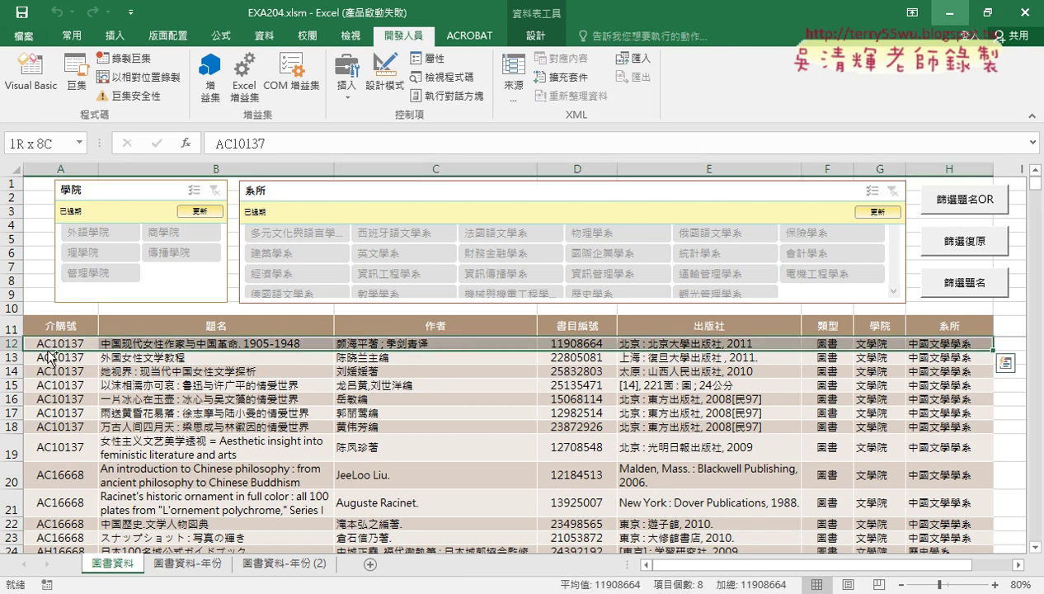
key(ctrl+shift+Down)
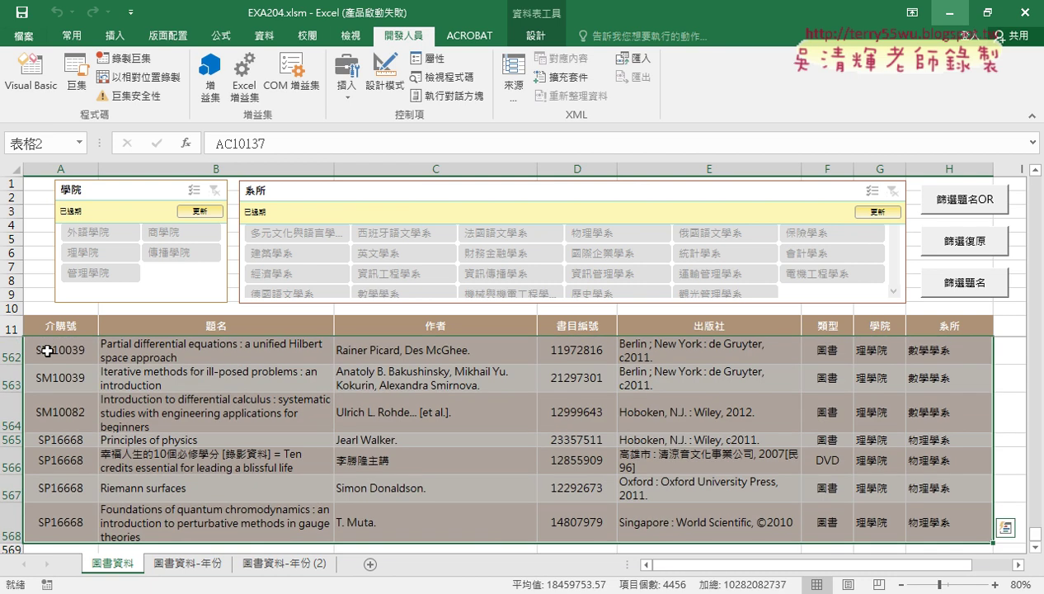
click(305, 37)
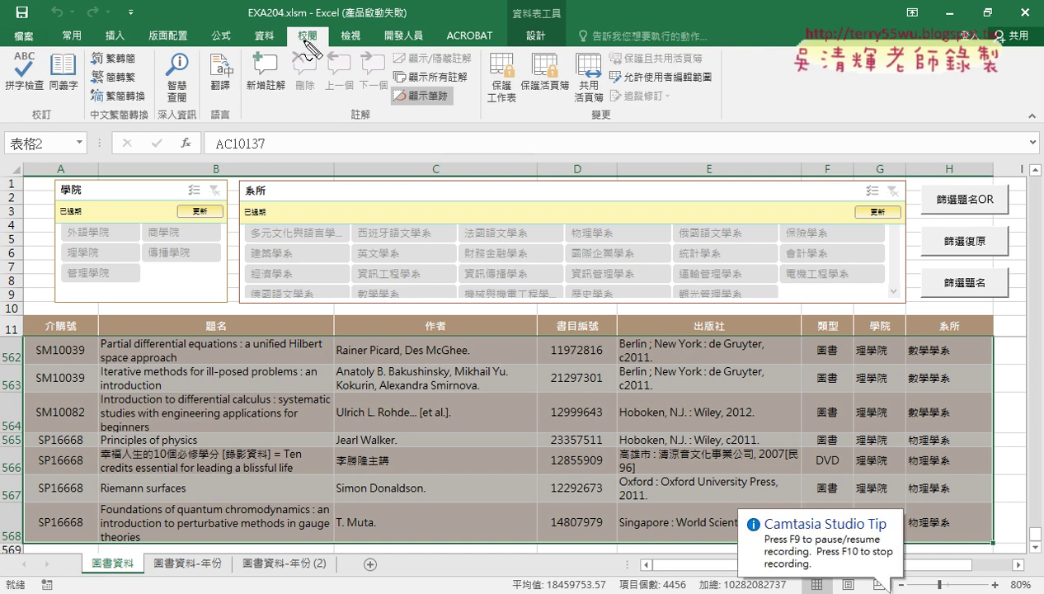
drag(305, 43, 325, 30)
drag(143, 120, 124, 152)
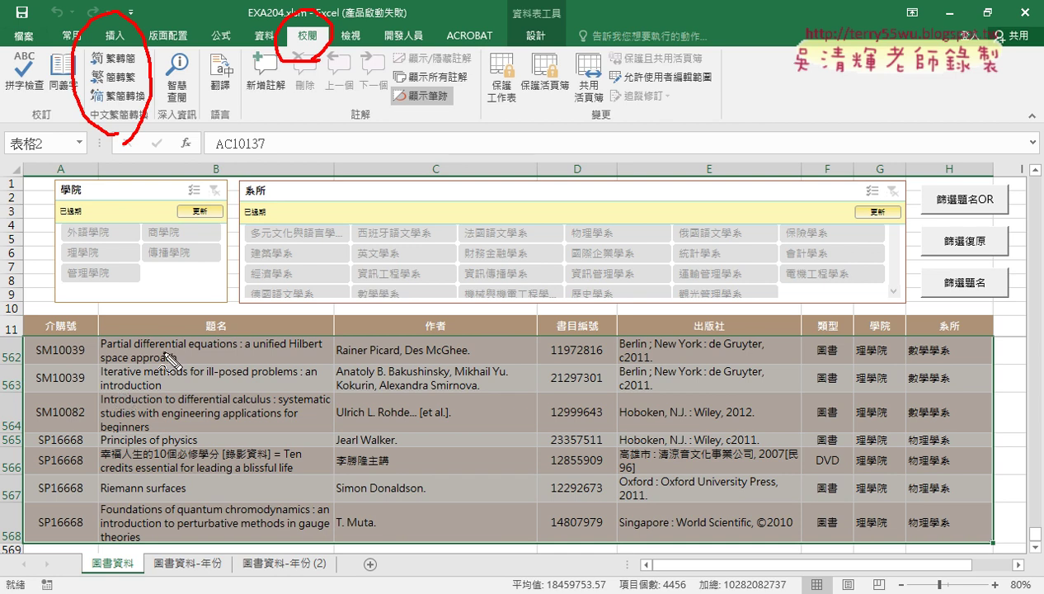
mouse_move(299, 70)
mouse_down()
mouse_move(171, 99)
mouse_move(189, 111)
mouse_up()
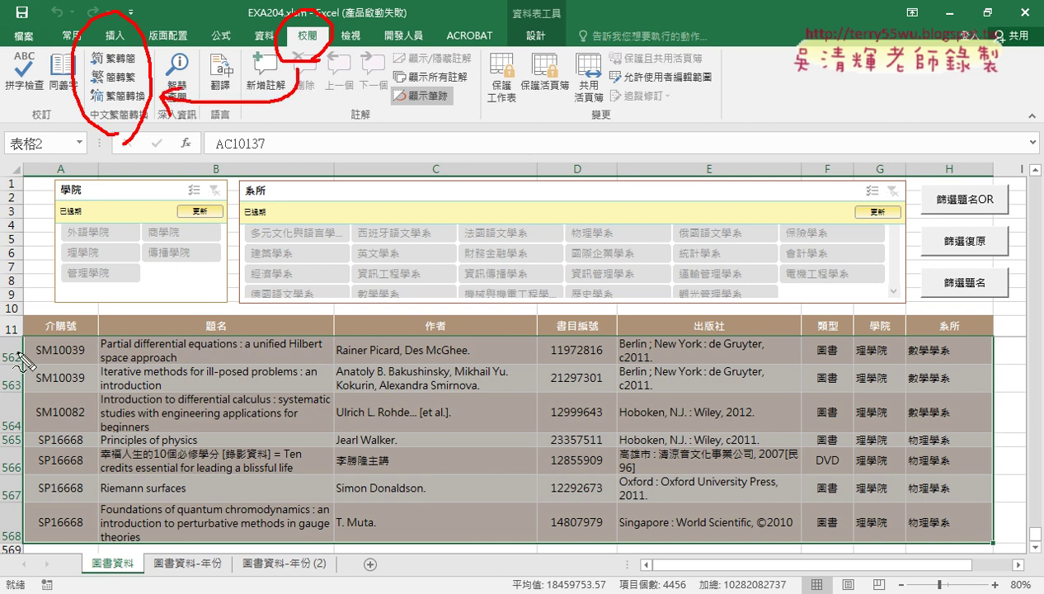
mouse_move(18, 333)
mouse_down()
mouse_move(17, 368)
mouse_move(75, 331)
mouse_up()
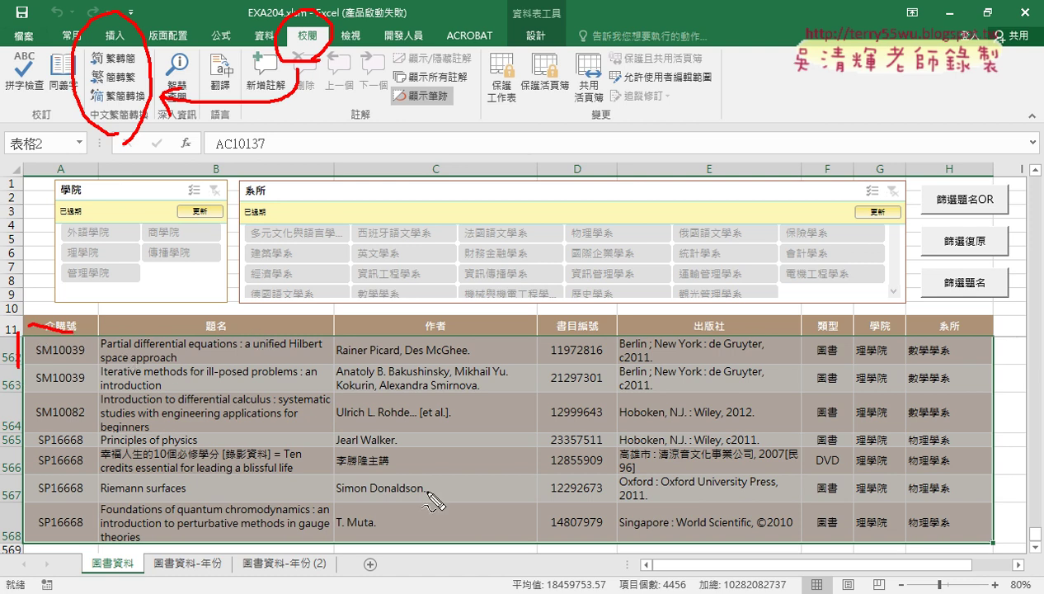
key(Escape)
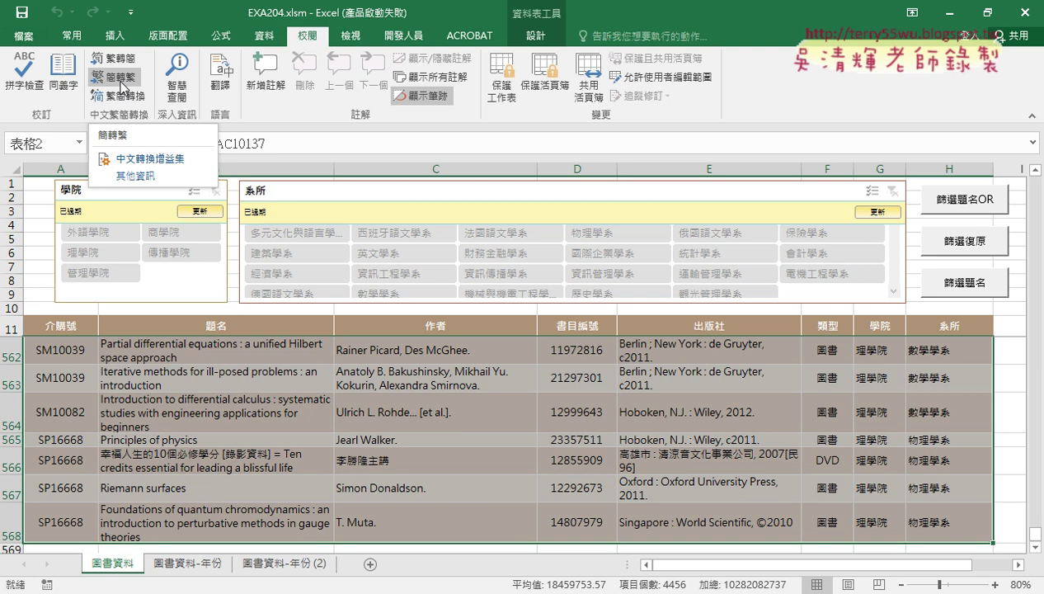
Run 簡轉繁 on the selected table, accept the warning, and return to the table's top.
click(122, 78)
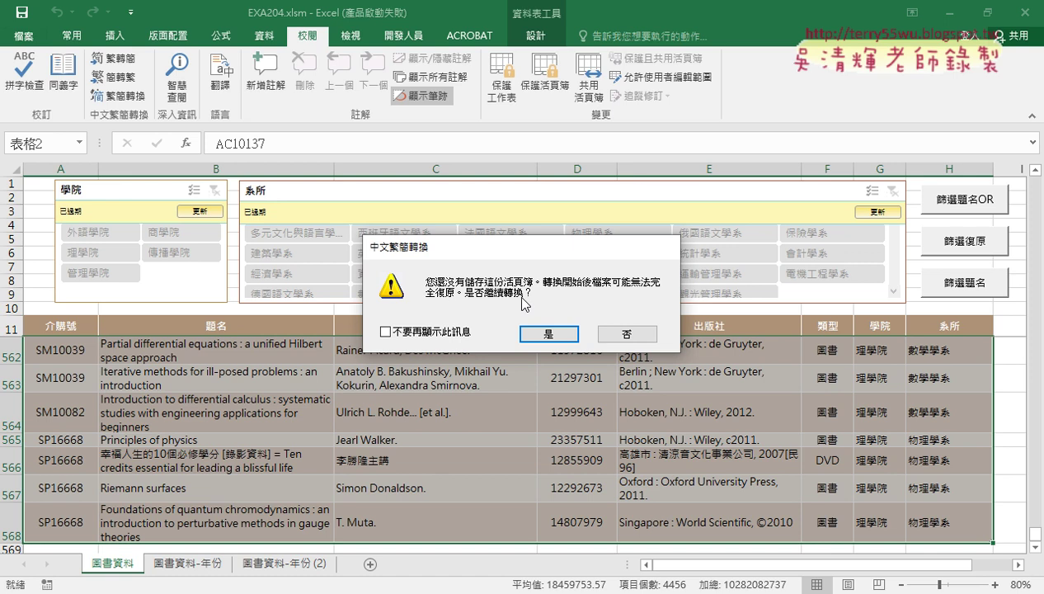
click(550, 334)
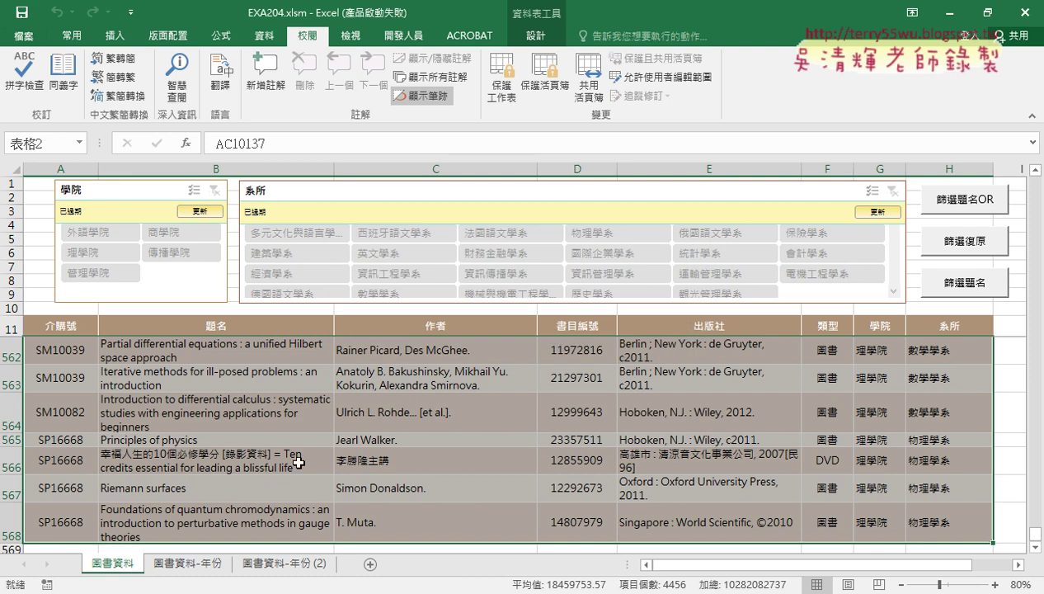
scroll(281, 459, up, 4)
scroll(281, 460, up, 4)
scroll(281, 459, up, 6)
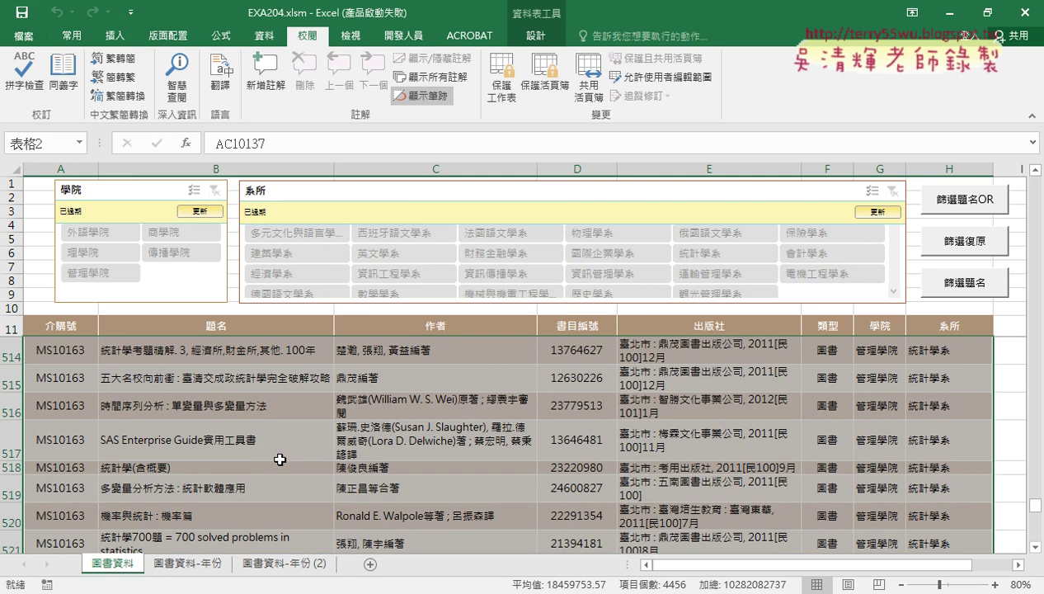
scroll(280, 460, up, 4)
scroll(280, 459, up, 7)
scroll(281, 459, up, 6)
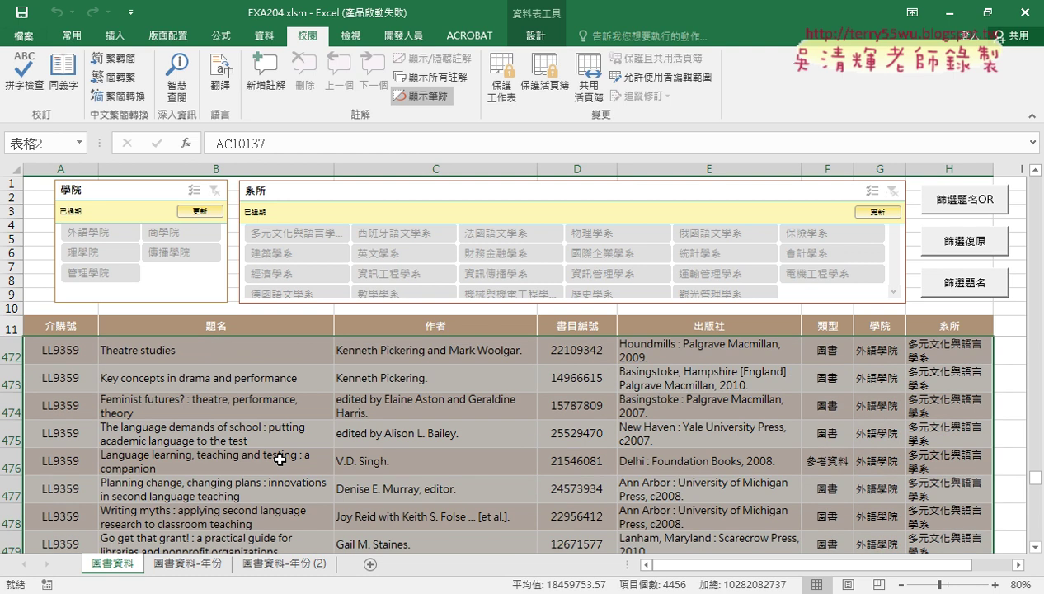
scroll(274, 392, up, 6)
scroll(275, 392, up, 5)
drag(1041, 464, 1037, 177)
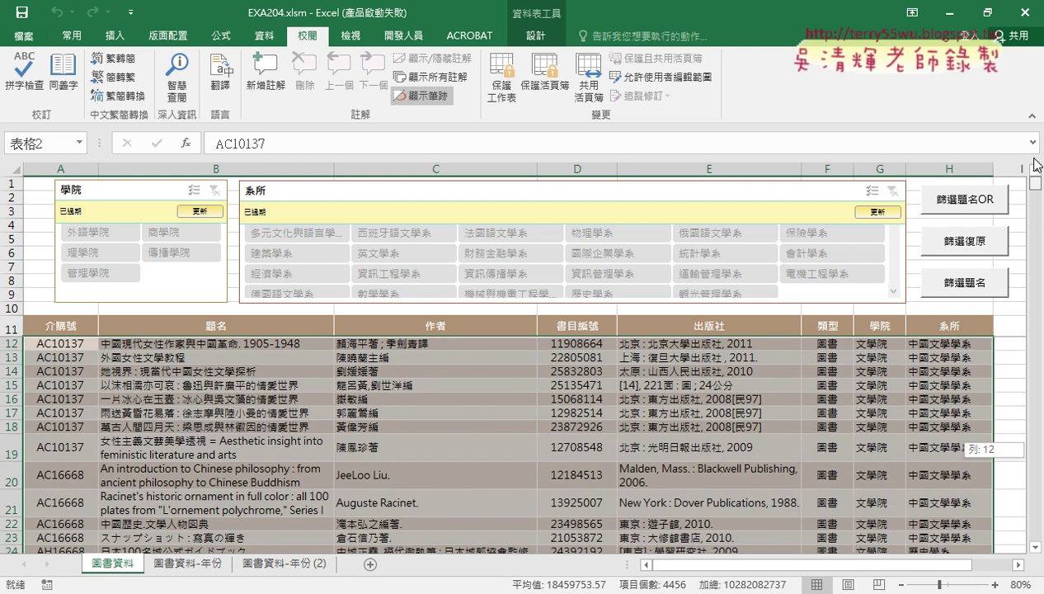
click(212, 347)
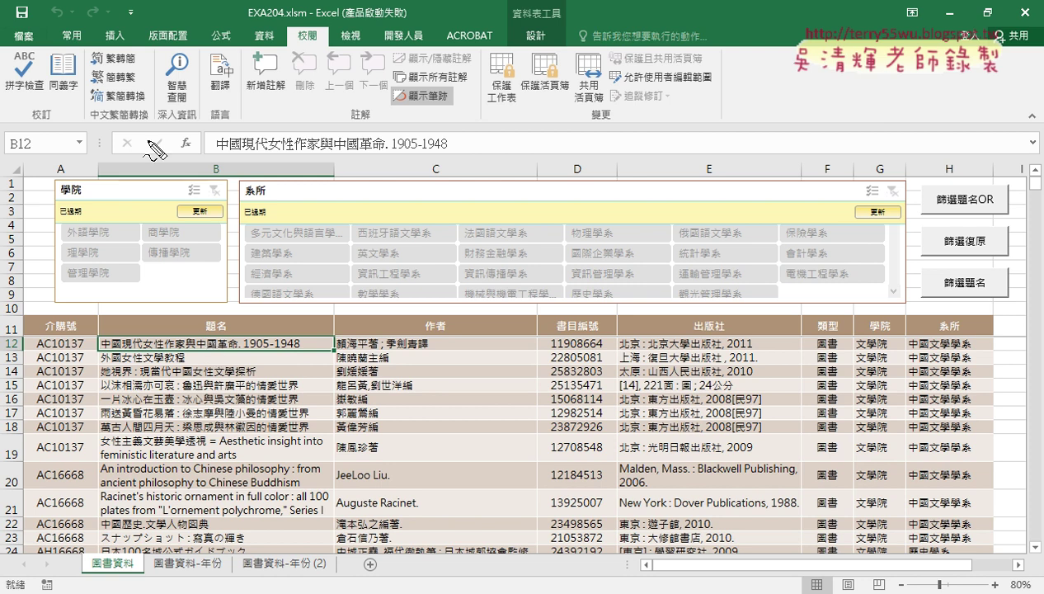
drag(93, 68, 133, 69)
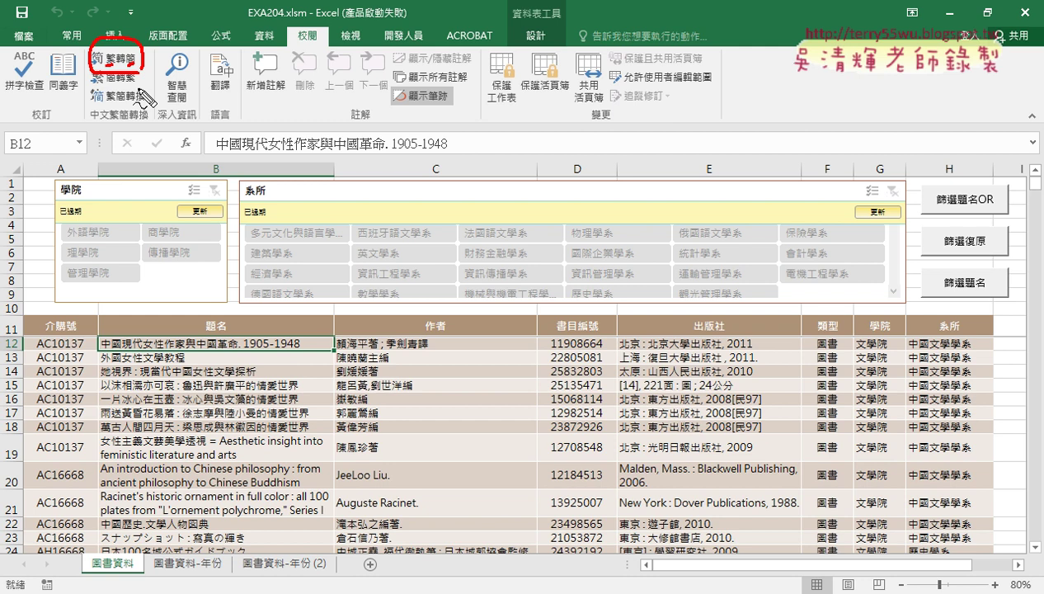
key(Escape)
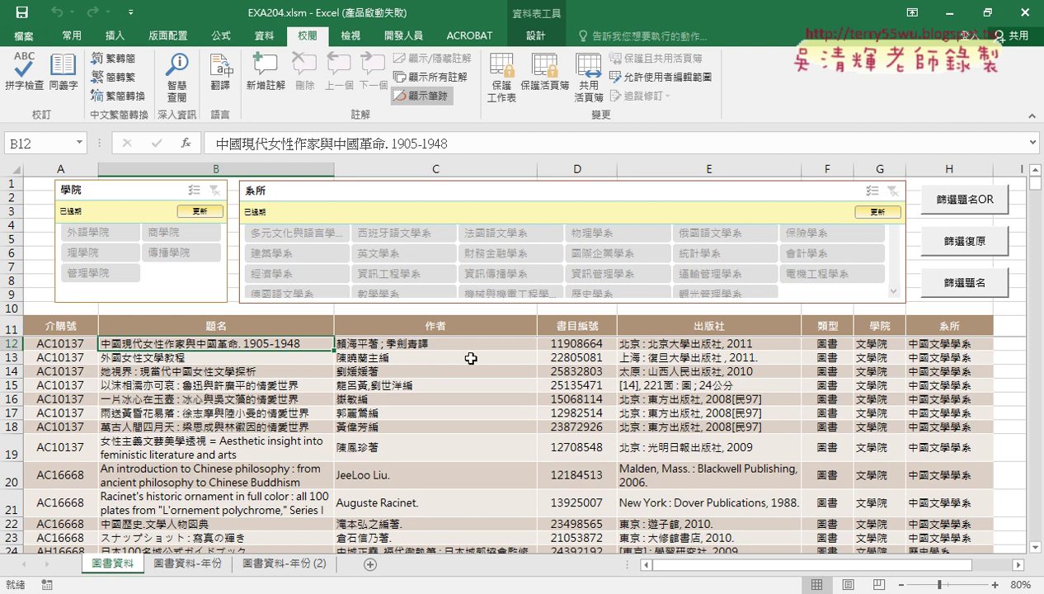
Run 篩選題名 with the keyword 中國, leaving 4 of 557 records shown.
click(957, 294)
text(ㄓ)
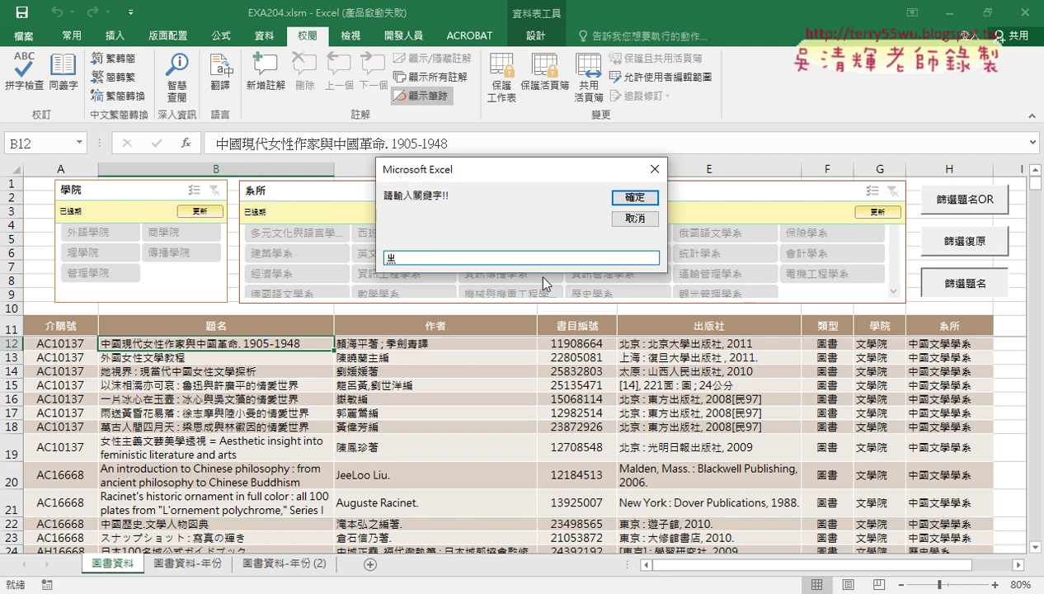
text(中ㄍㄨ)
text(ㄛˊ)
key(Return)
click(649, 205)
drag(167, 345, 165, 381)
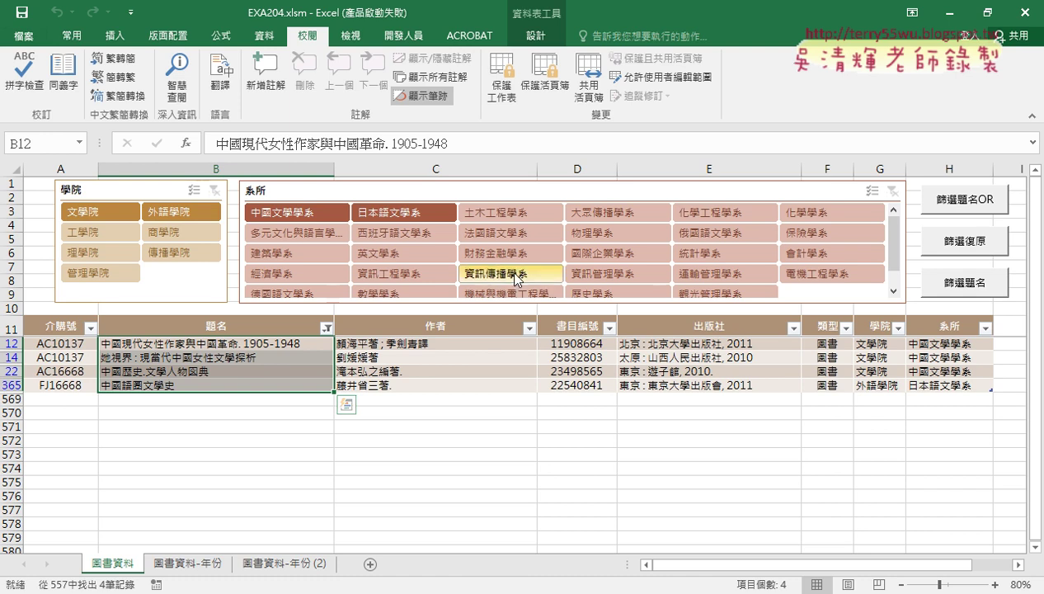
click(682, 347)
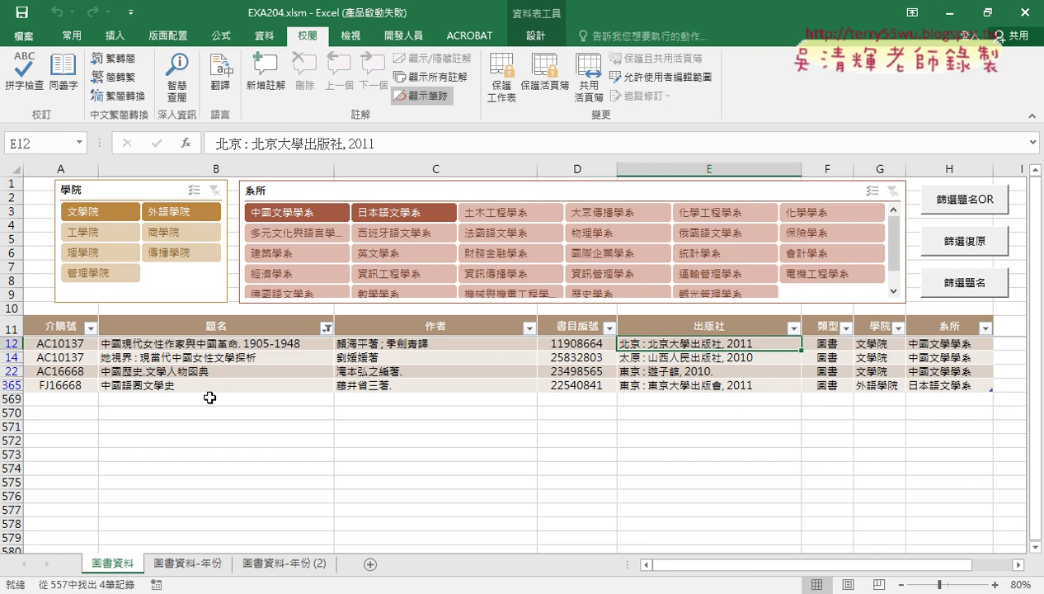
Clear the title filter with 篩選復原 and select the whole table from A12 to the last row.
click(932, 244)
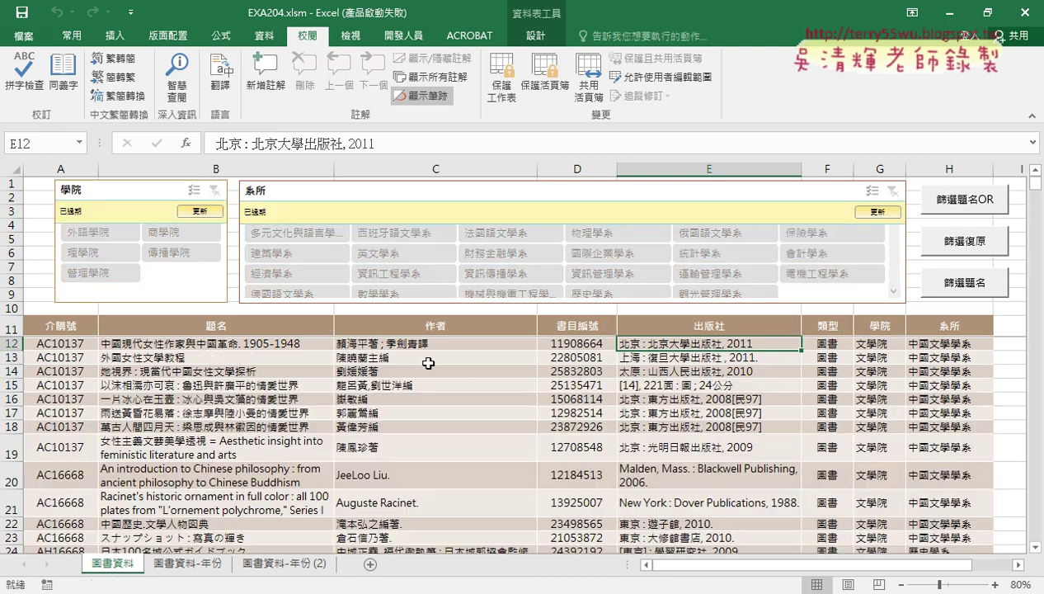
click(57, 341)
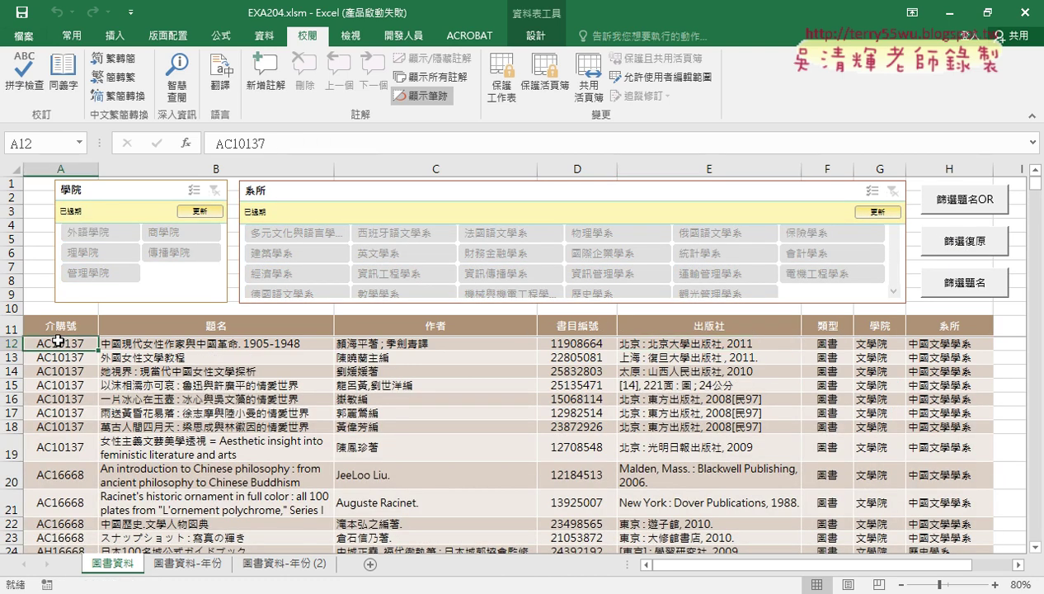
key(ctrl+shift+Right)
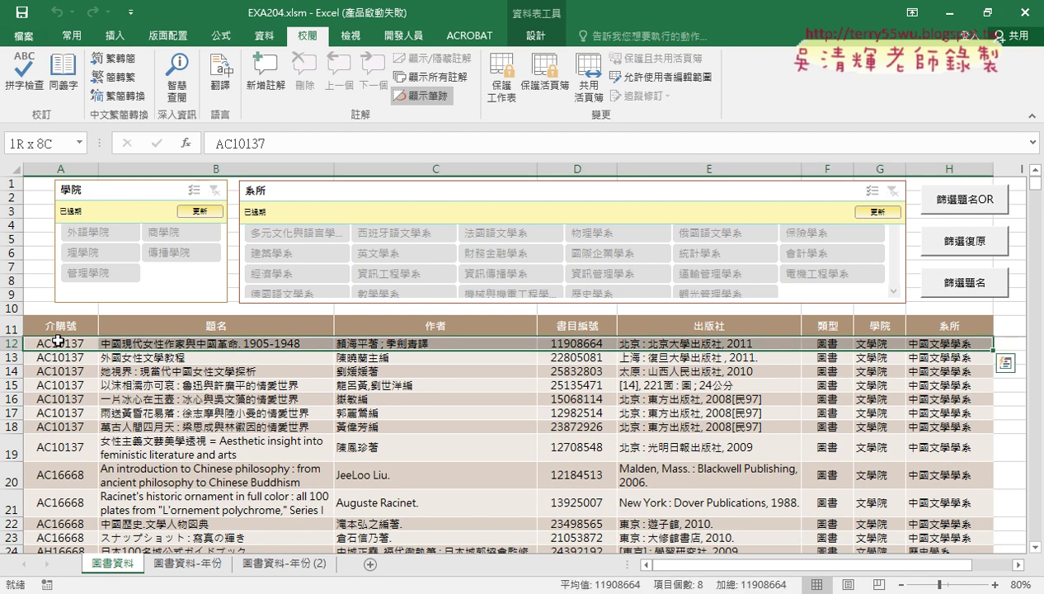
key(ctrl+shift+Down)
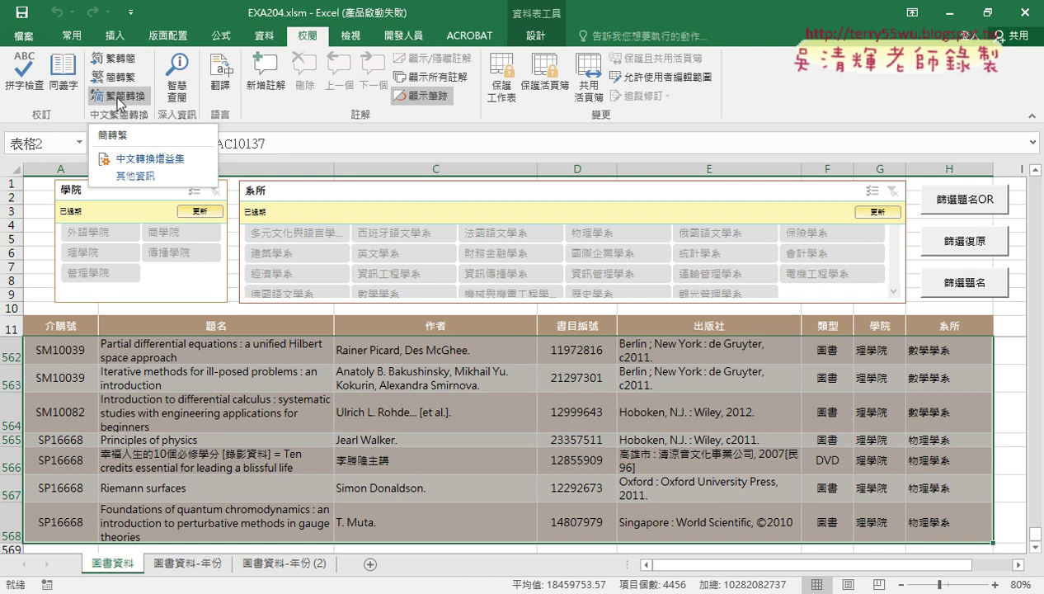
drag(134, 567, 150, 568)
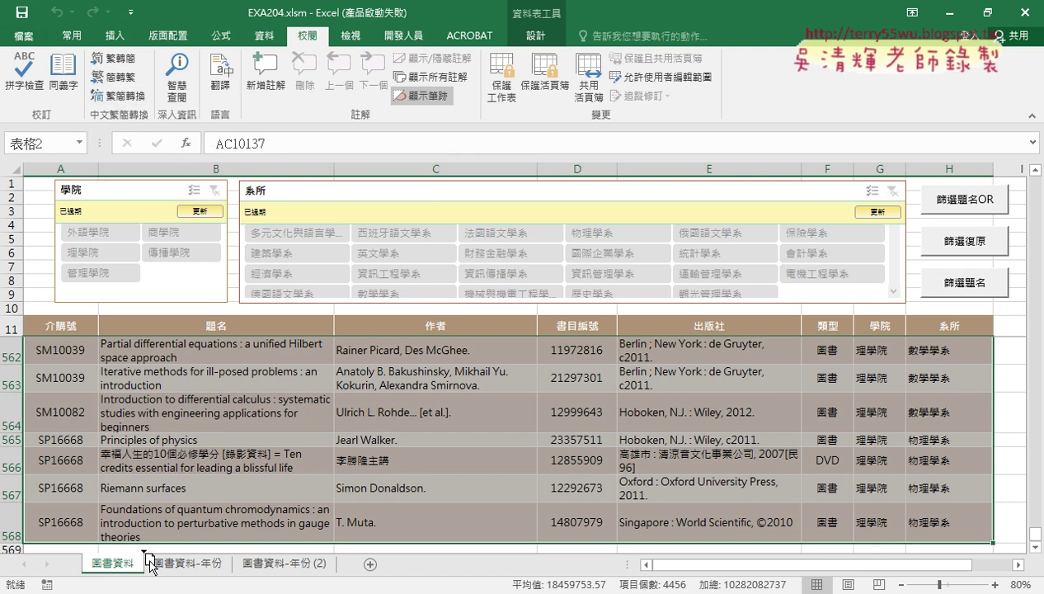
Copy the 圖書資料 sheet and name the copy 圖書資料 (簡).
drag(151, 567, 152, 567)
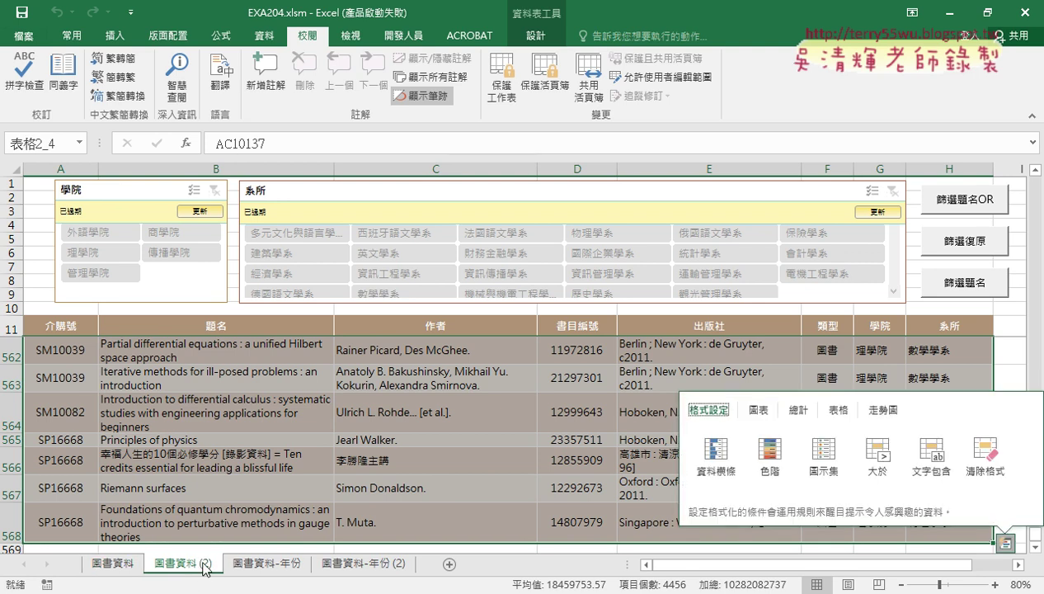
double_click(205, 564)
click(207, 564)
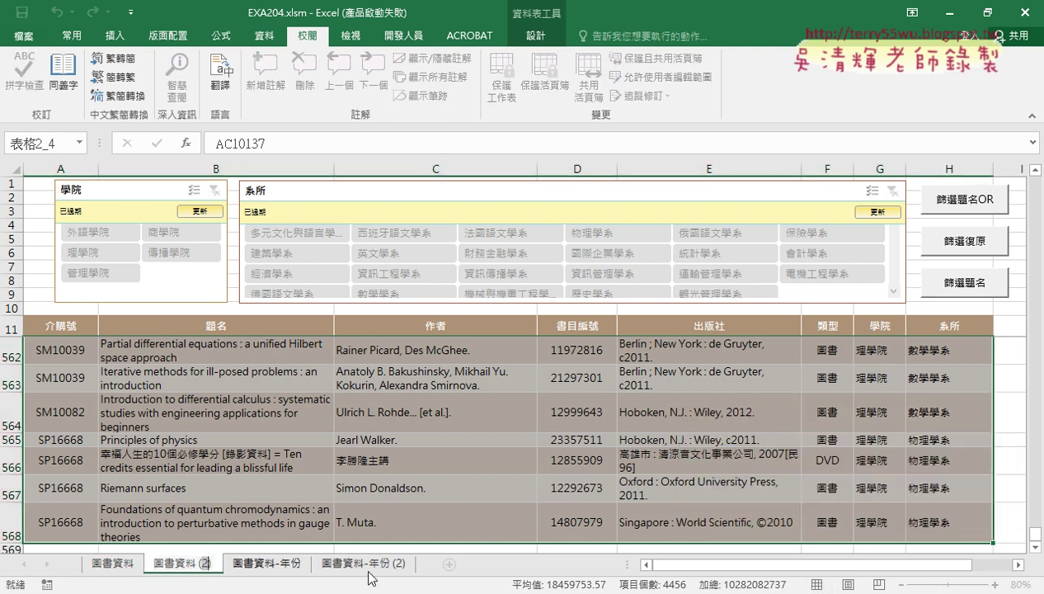
key(BackSpace)
text(數)
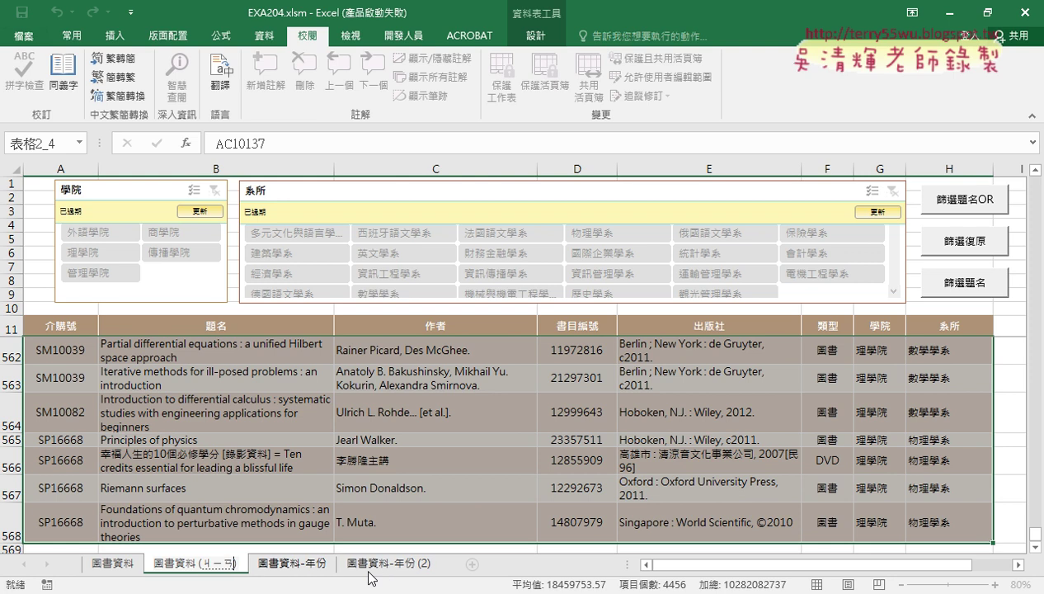
key(Down)
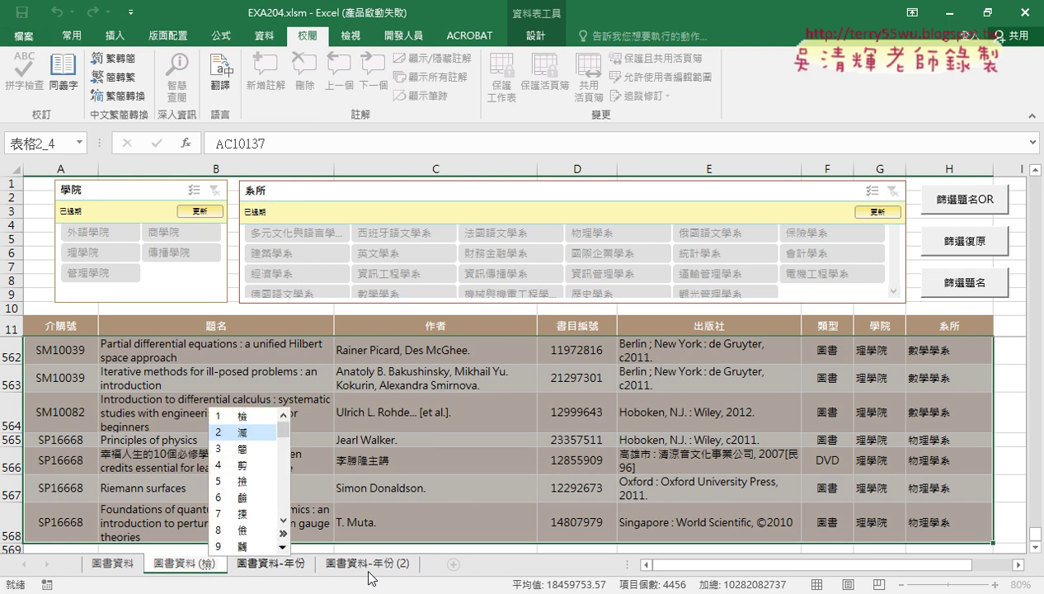
key(3)
key(Return)
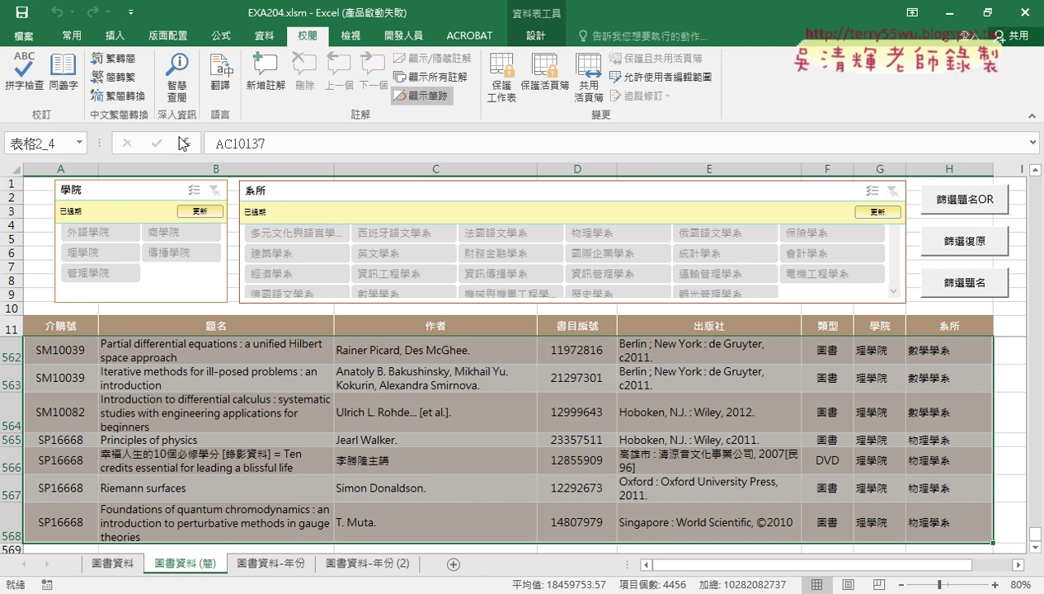
Convert the copy's text with 繁轉簡, check the first titles, and return to 圖書資料.
click(116, 62)
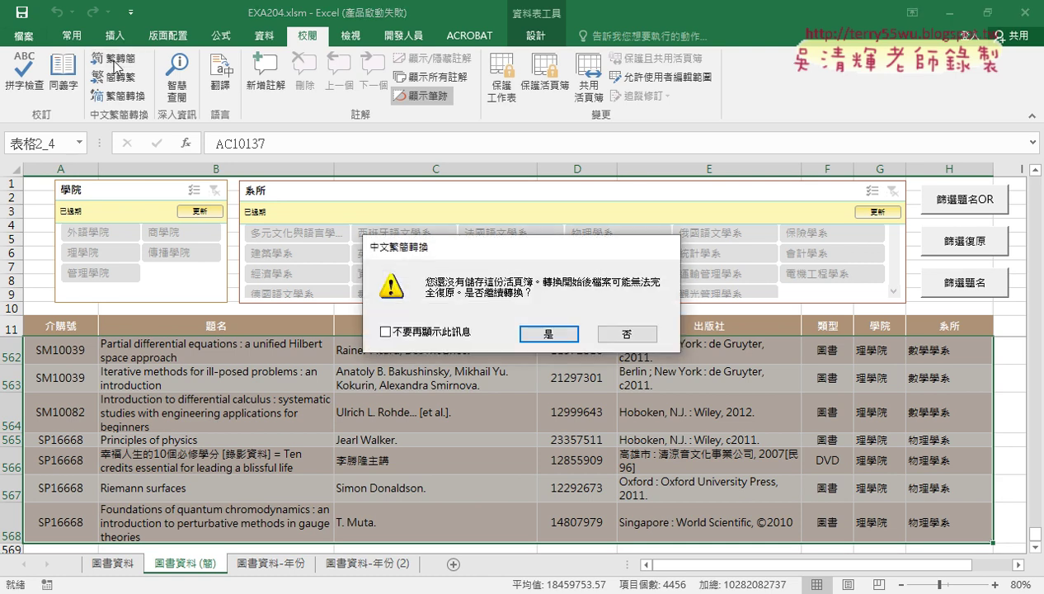
click(543, 334)
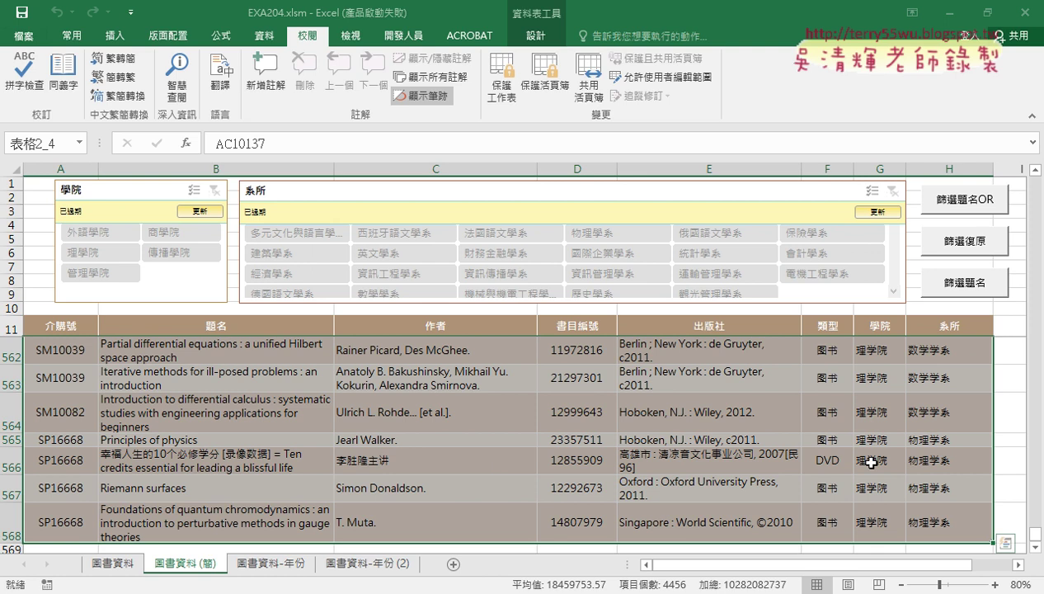
scroll(863, 454, up, 5)
scroll(863, 423, up, 6)
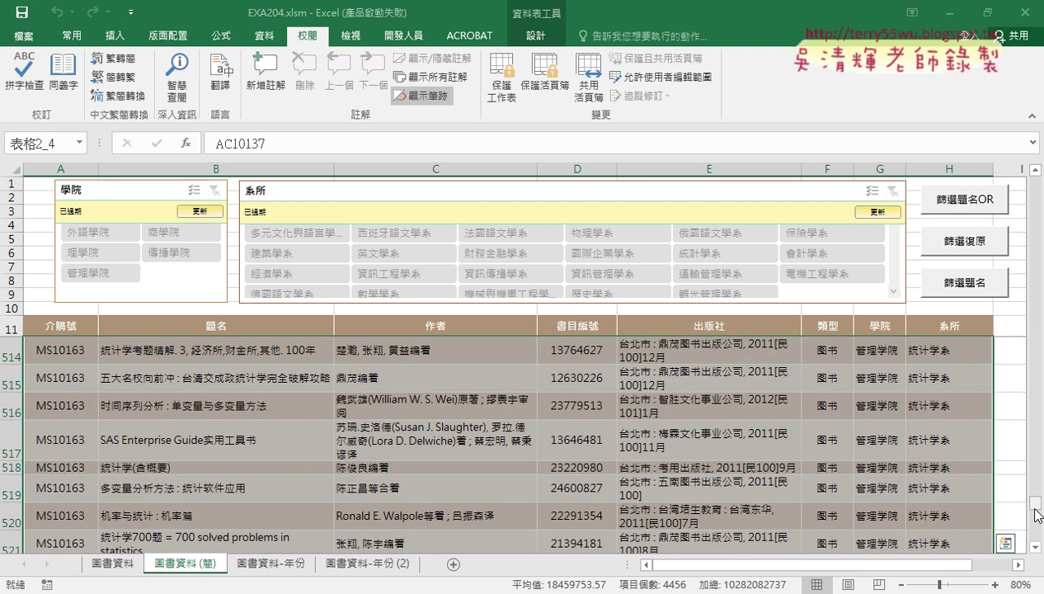
drag(1031, 512, 1028, 177)
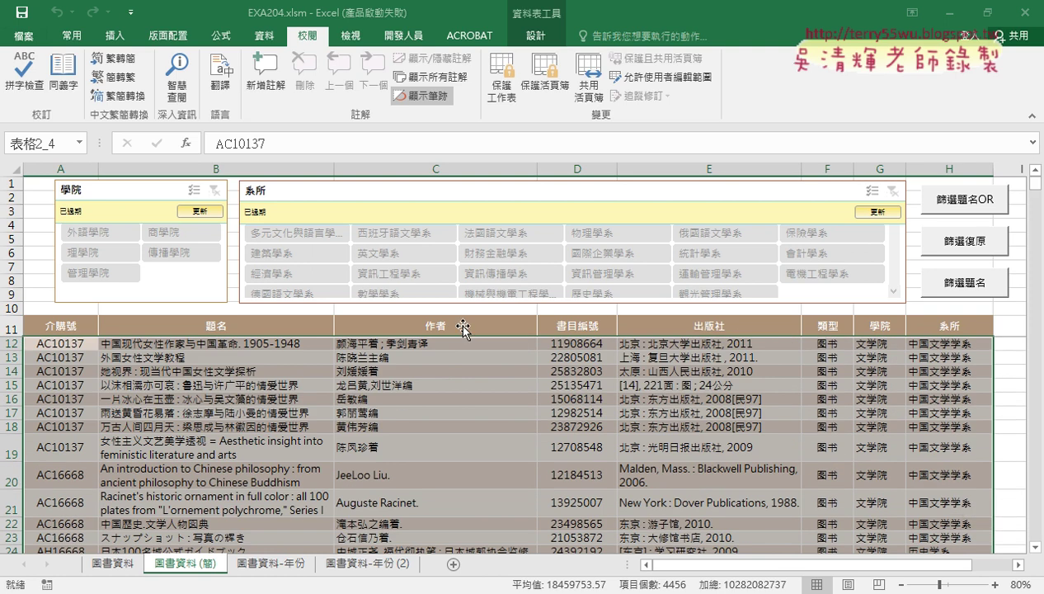
click(183, 359)
click(188, 343)
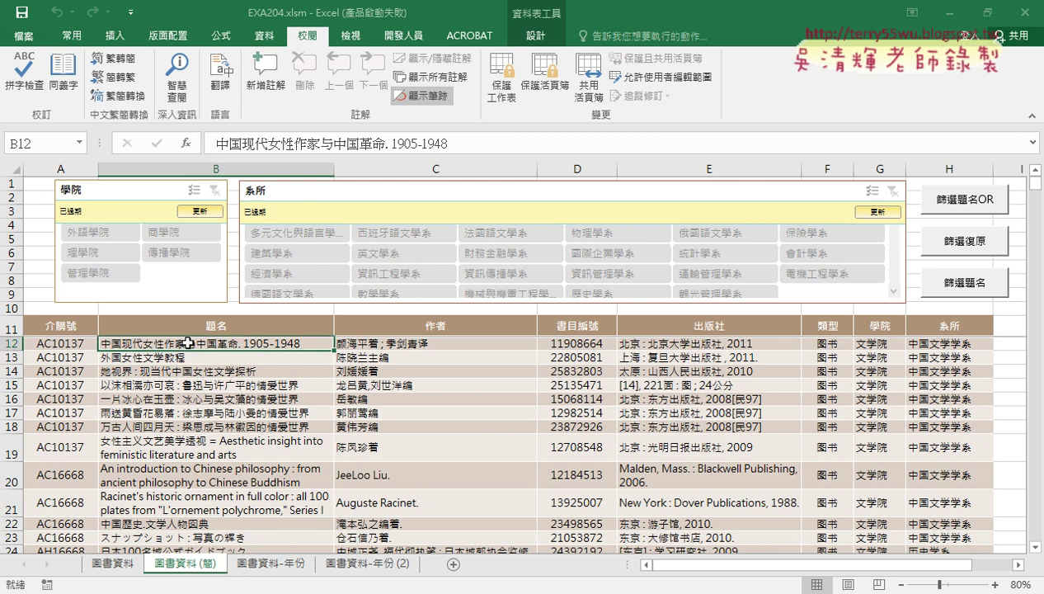
click(102, 563)
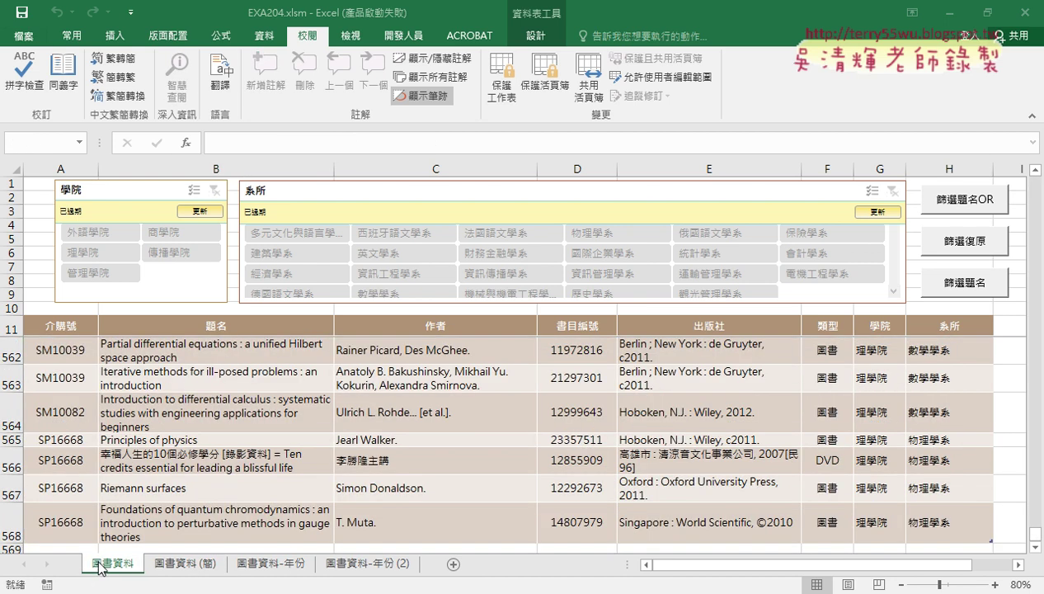
Open the 篩選題名 button's assigned macro for editing through Assign Macro > Edit.
scroll(508, 489, up, 7)
scroll(513, 491, up, 10)
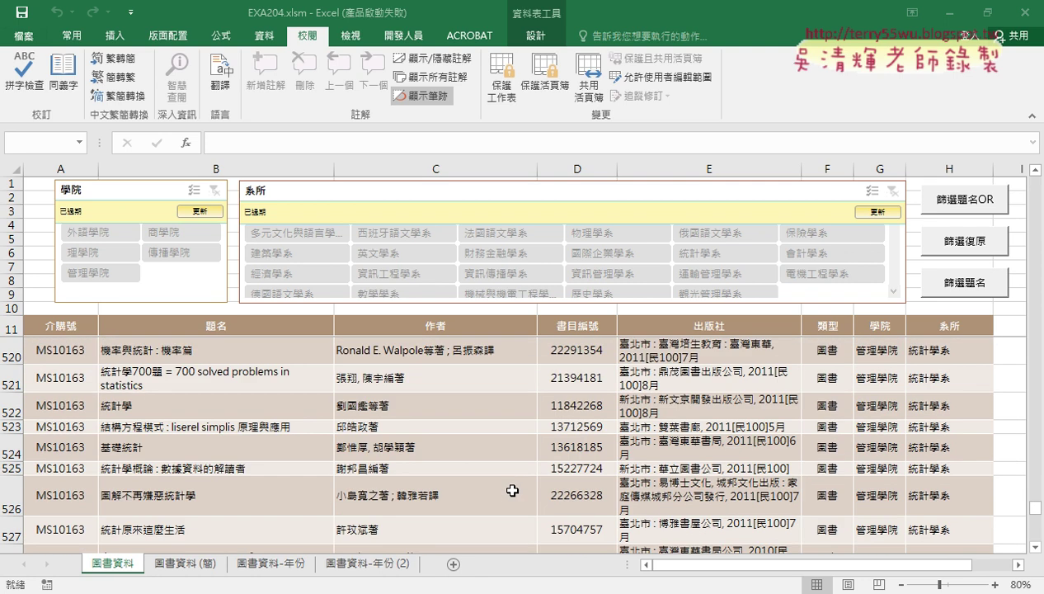
scroll(512, 491, up, 5)
scroll(512, 490, up, 6)
scroll(513, 491, up, 6)
scroll(512, 491, up, 6)
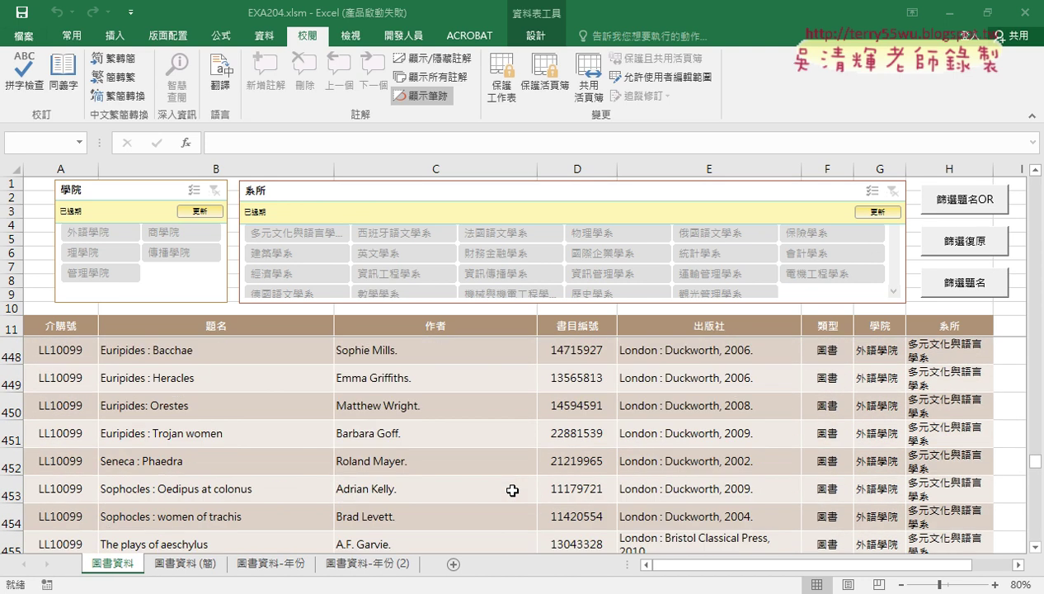
scroll(512, 491, up, 6)
scroll(512, 490, up, 5)
scroll(512, 491, up, 5)
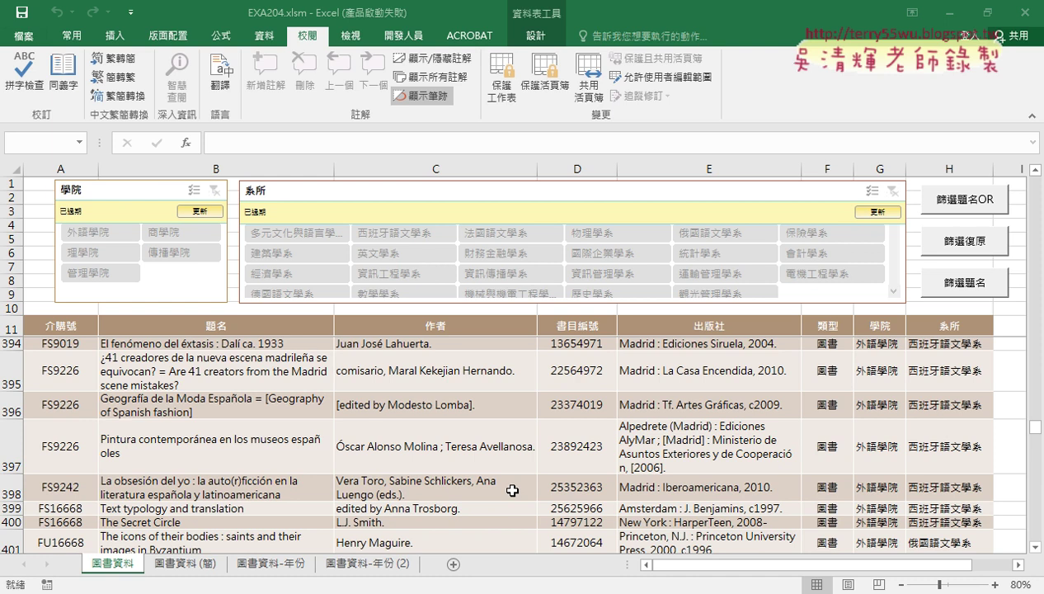
right_click(963, 291)
click(907, 414)
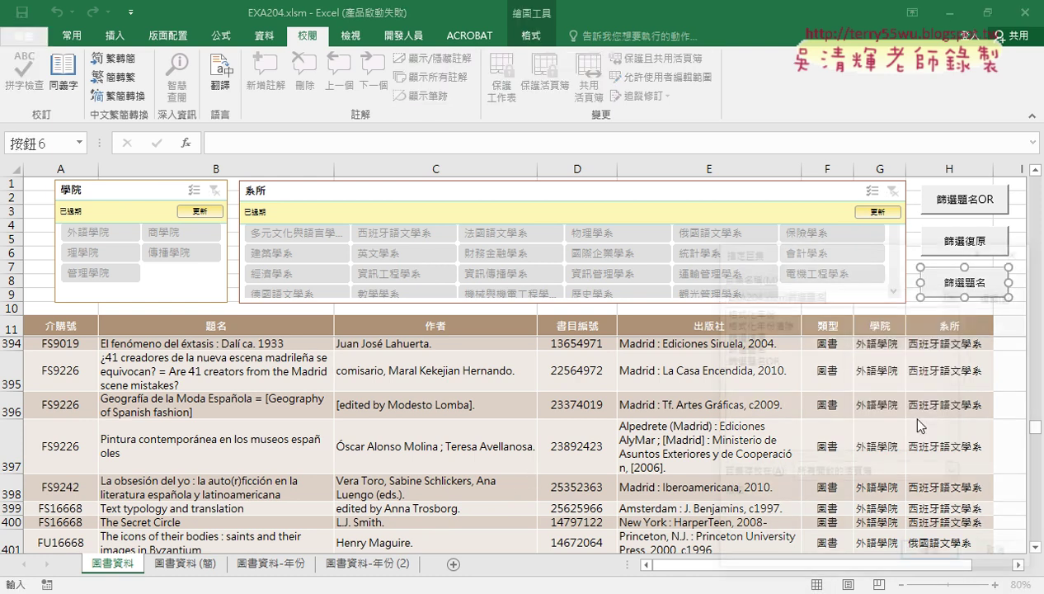
click(966, 299)
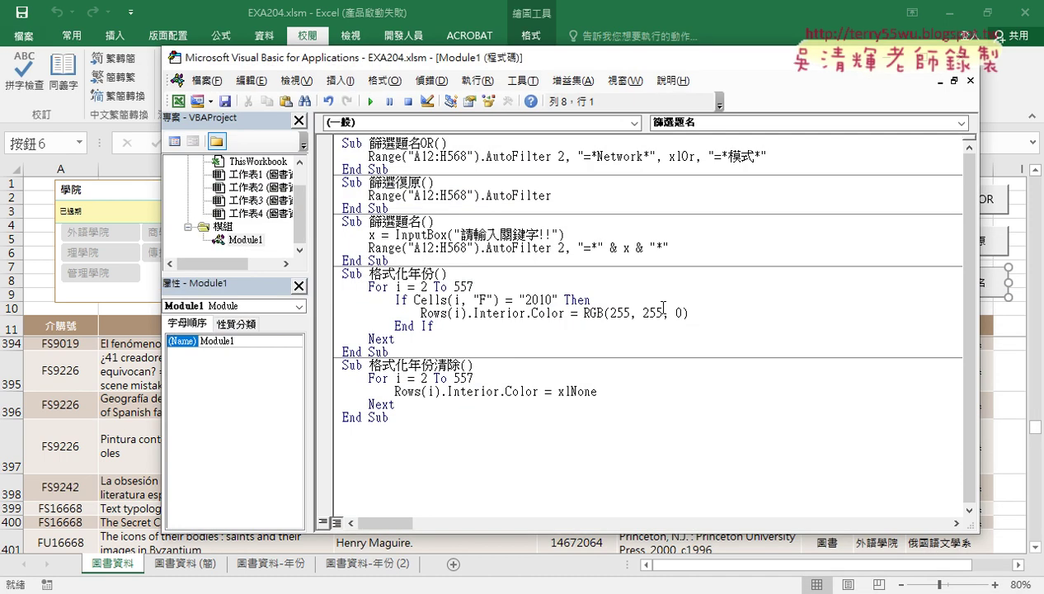
Insert a blank line above 格式化年份 and highlight the 篩選題名OR macro's opening lines.
click(342, 275)
key(Return)
key(Return)
key(Return)
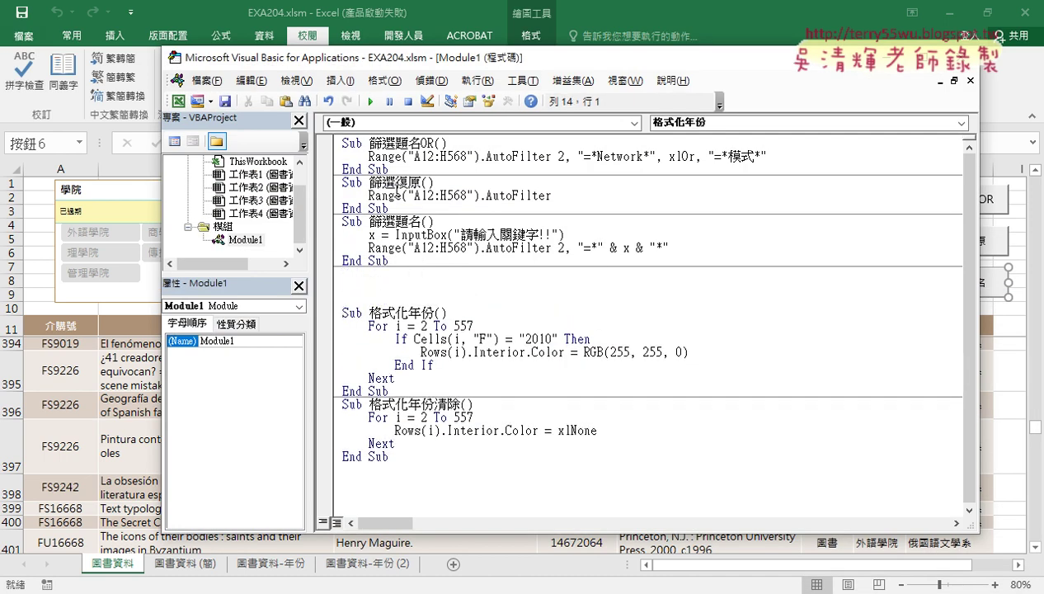
mouse_move(343, 143)
mouse_down()
mouse_move(435, 145)
mouse_move(436, 170)
mouse_up()
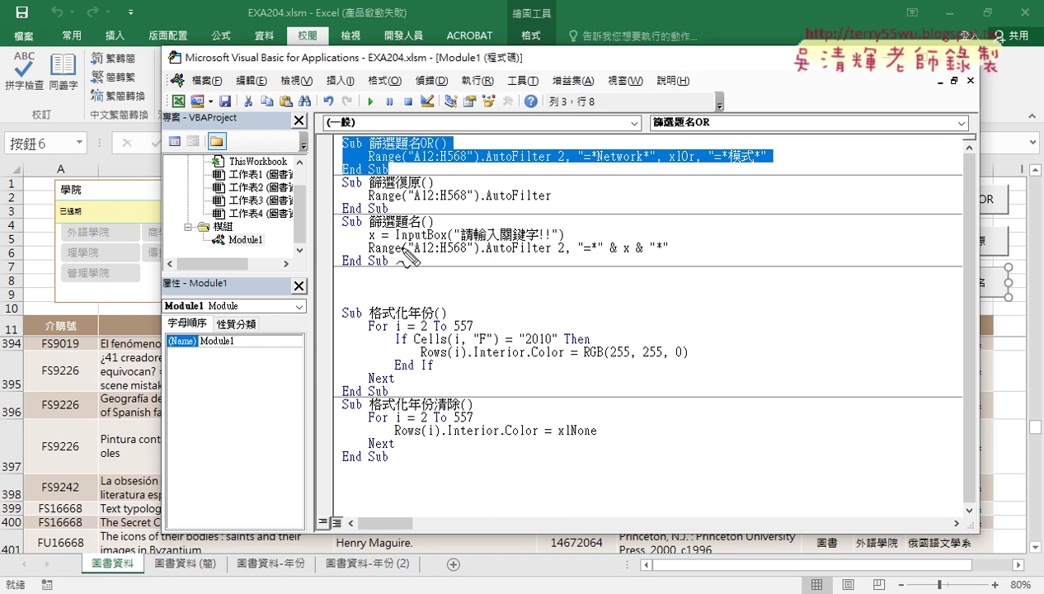
Mark how the InputBox answer x feeds the filter, then select the old 篩選題名 macro.
drag(397, 243, 567, 246)
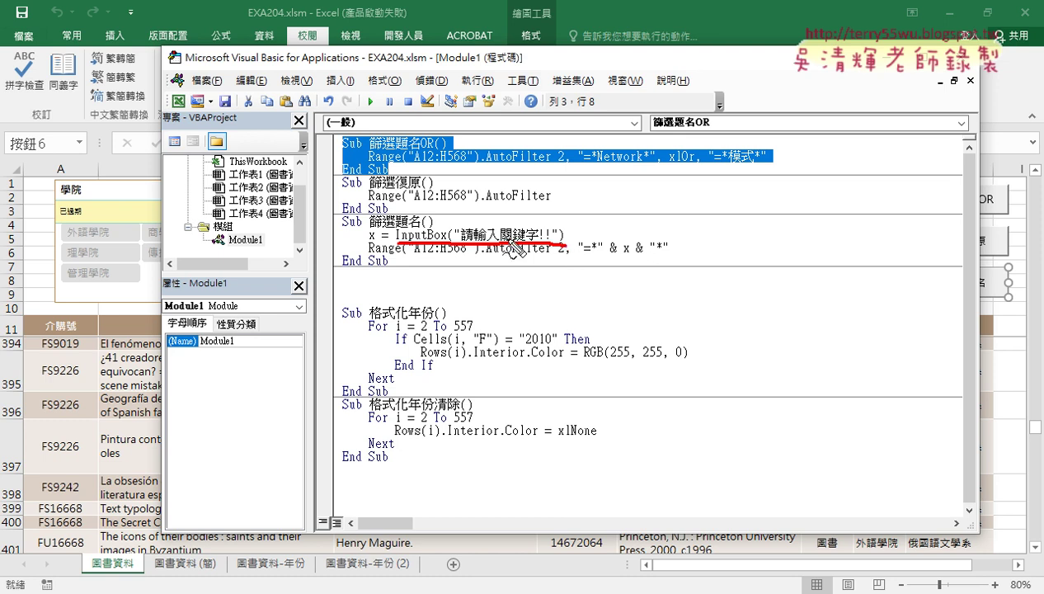
drag(376, 236, 371, 241)
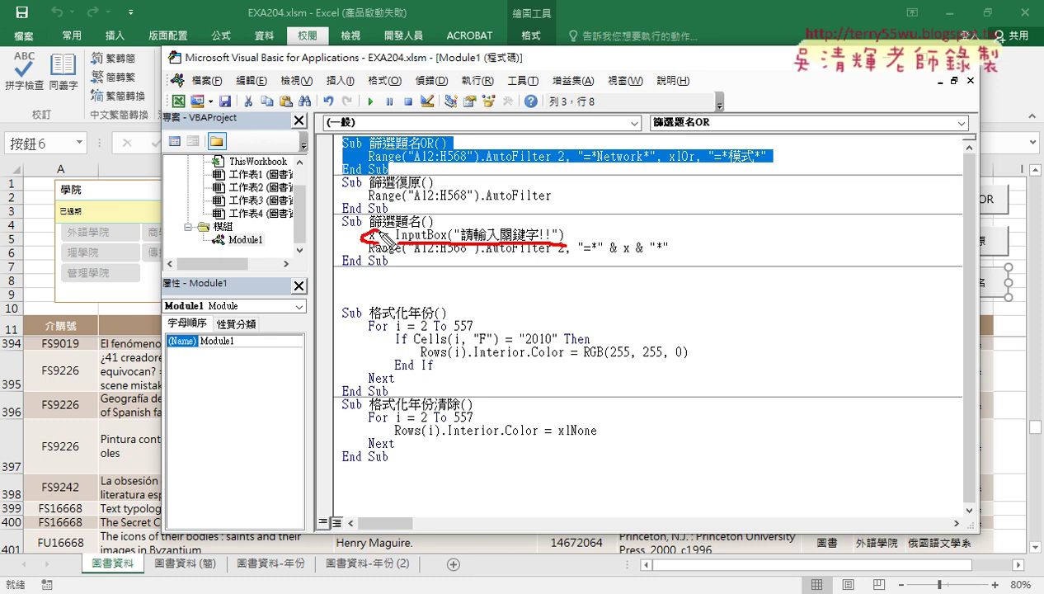
drag(445, 225, 376, 237)
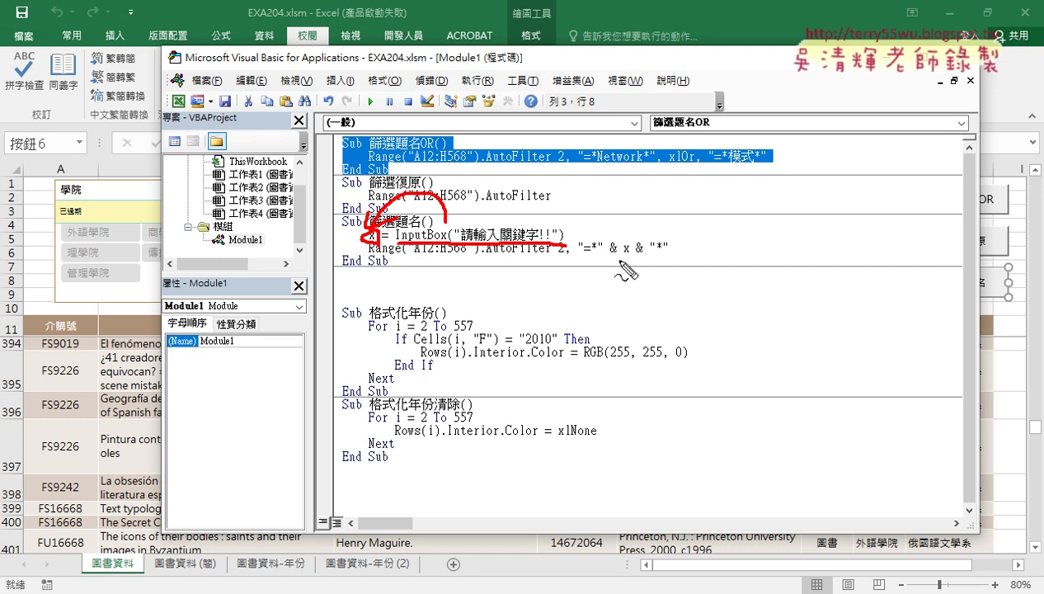
drag(623, 261, 633, 259)
key(Escape)
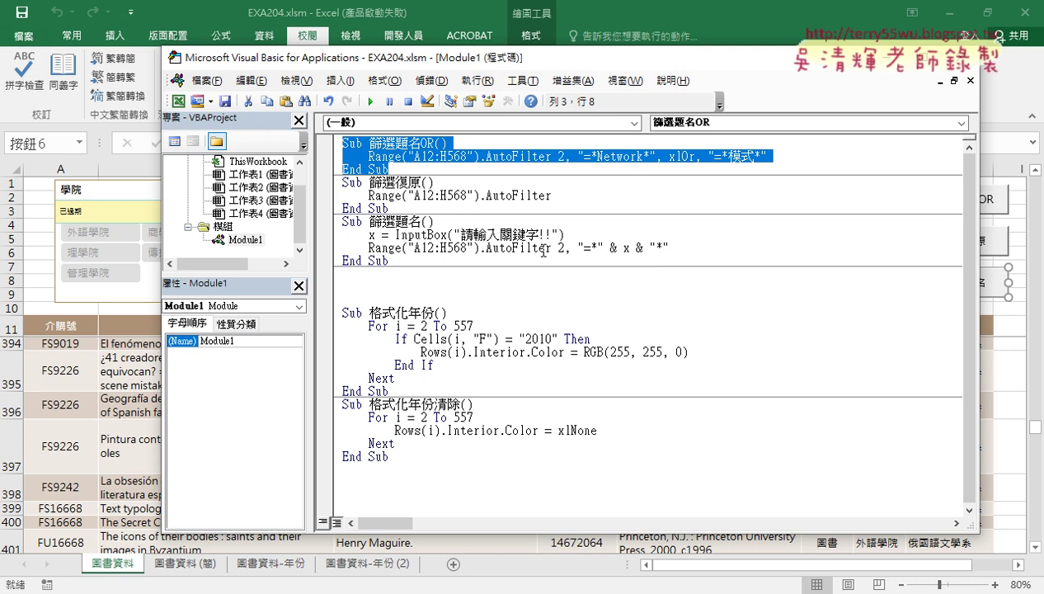
drag(416, 263, 337, 228)
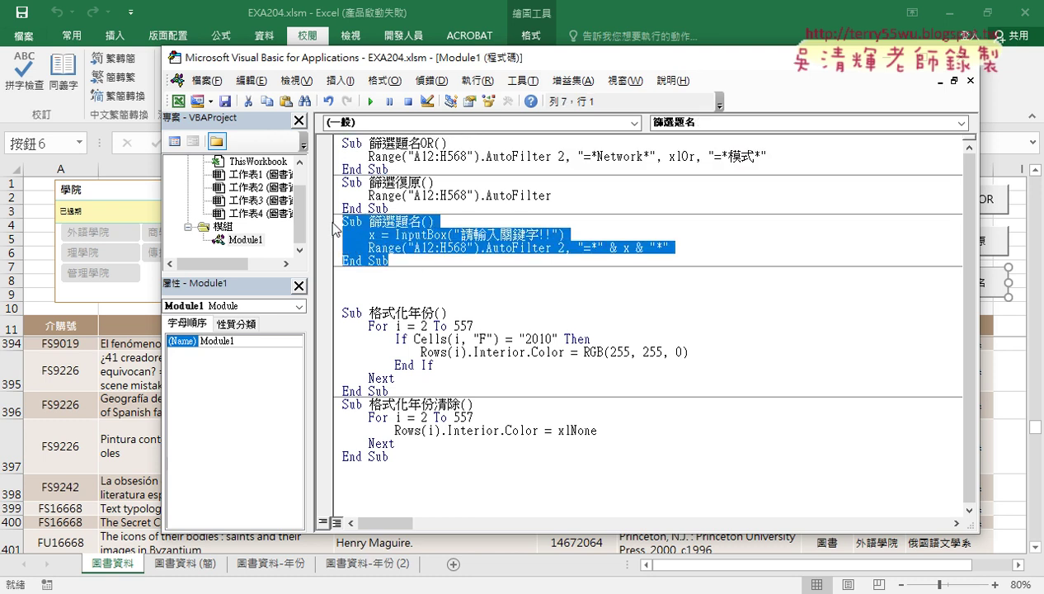
Delete the old 篩選題名 sub and paste a copy of 篩選題名OR in its place.
key(Delete)
drag(337, 222, 334, 142)
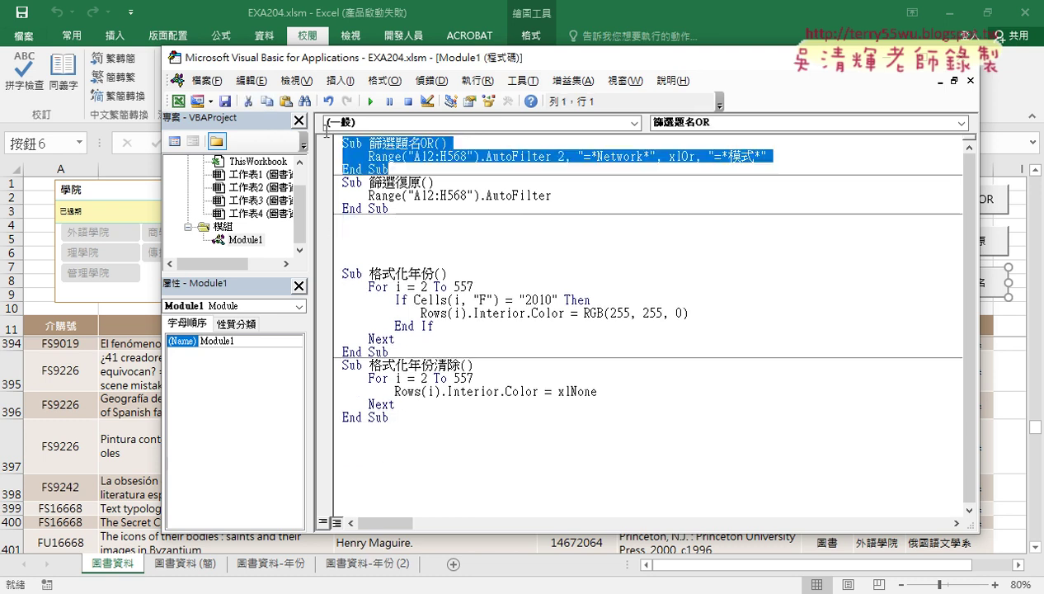
key(ctrl+c)
click(358, 223)
key(ctrl+v)
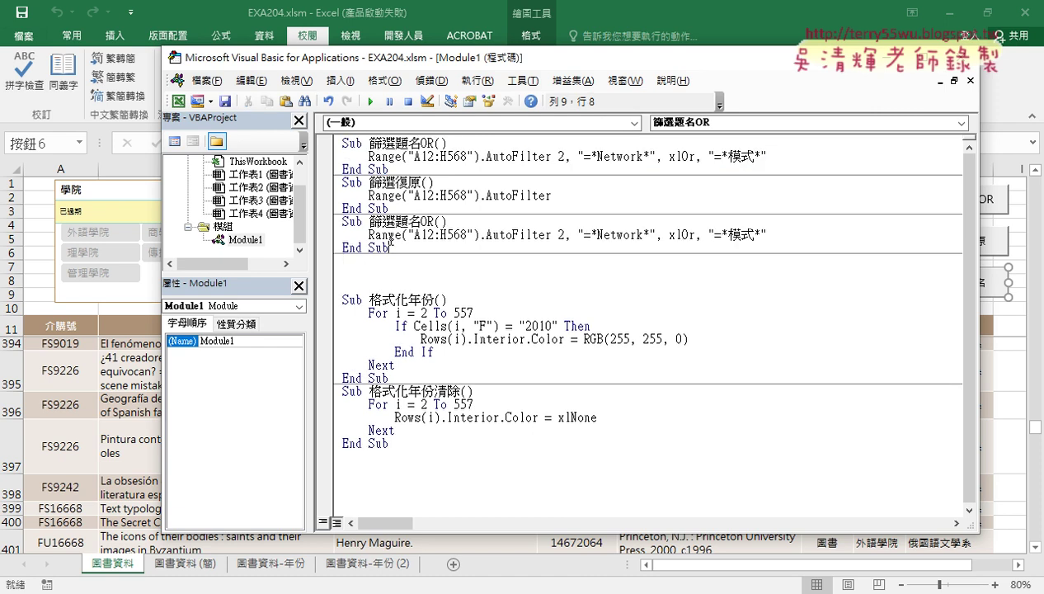
Add an indented blank line under the copied Sub and rename it from 篩選題名OR to 篩選題名.
click(466, 224)
key(Return)
key(Tab)
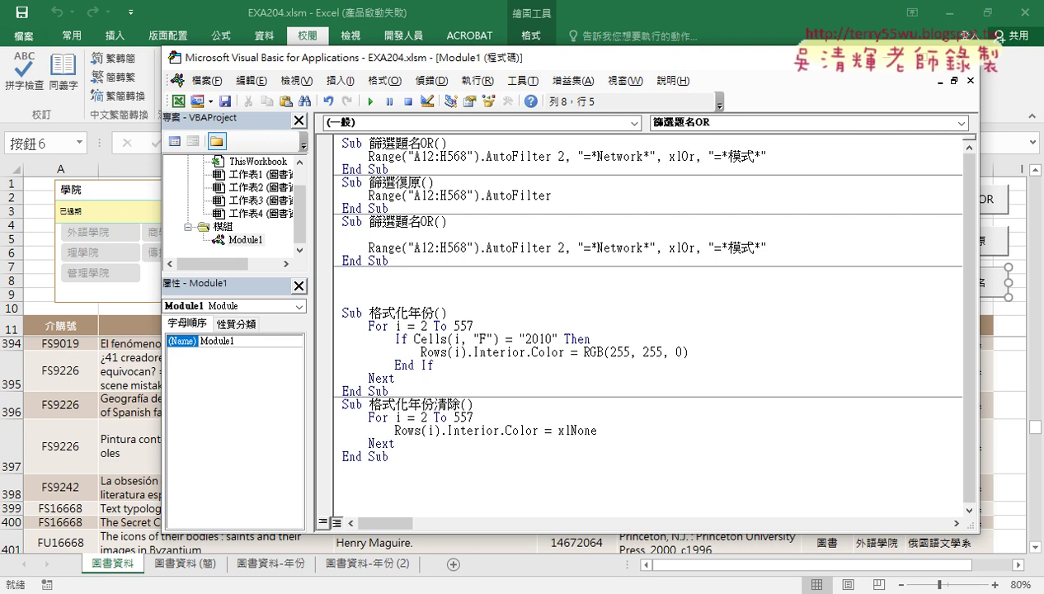
drag(435, 221, 421, 223)
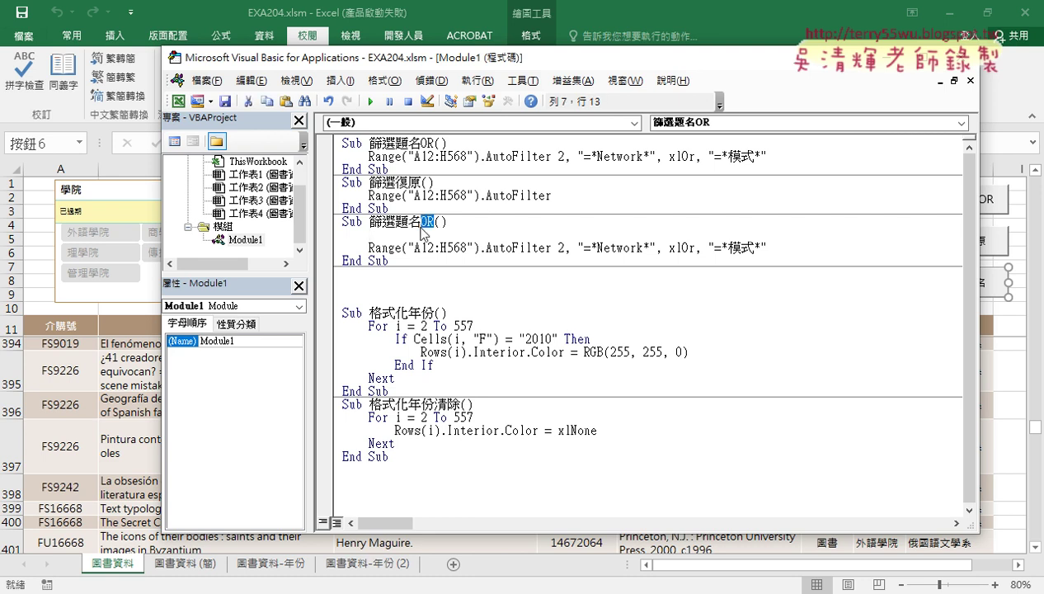
key(Delete)
click(420, 246)
click(421, 235)
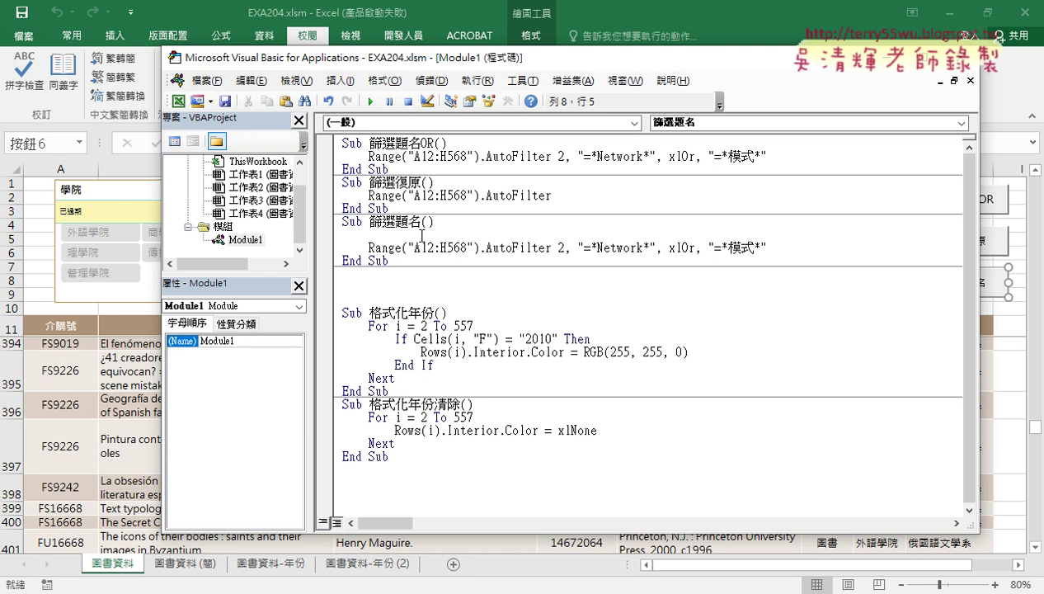
Add the line x = InputBox("請輸入關鍵字!!") under the Sub line.
text(x=)
text(inputb)
text(ox()
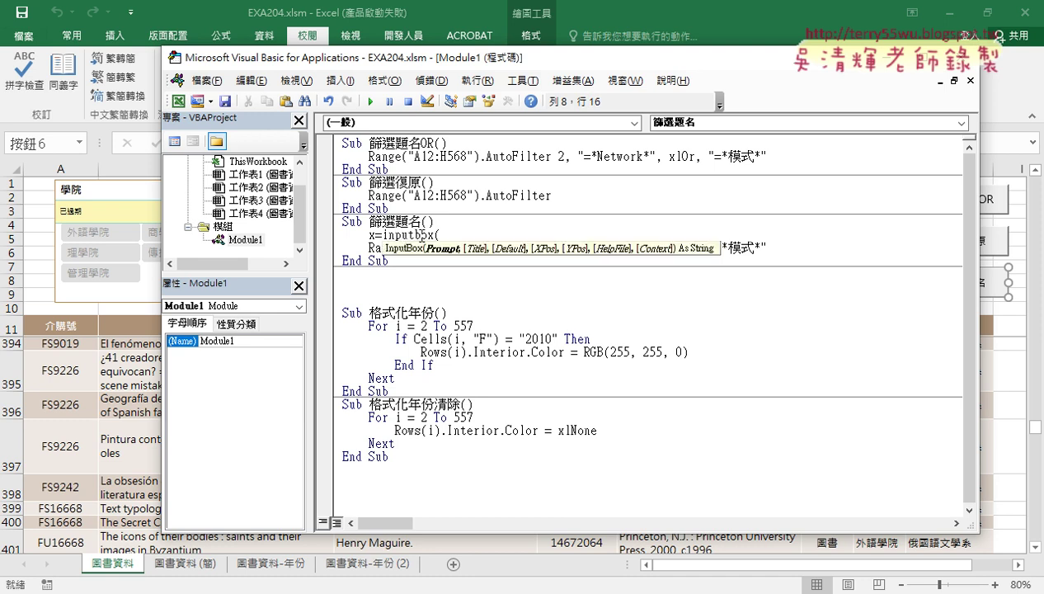
text(""))
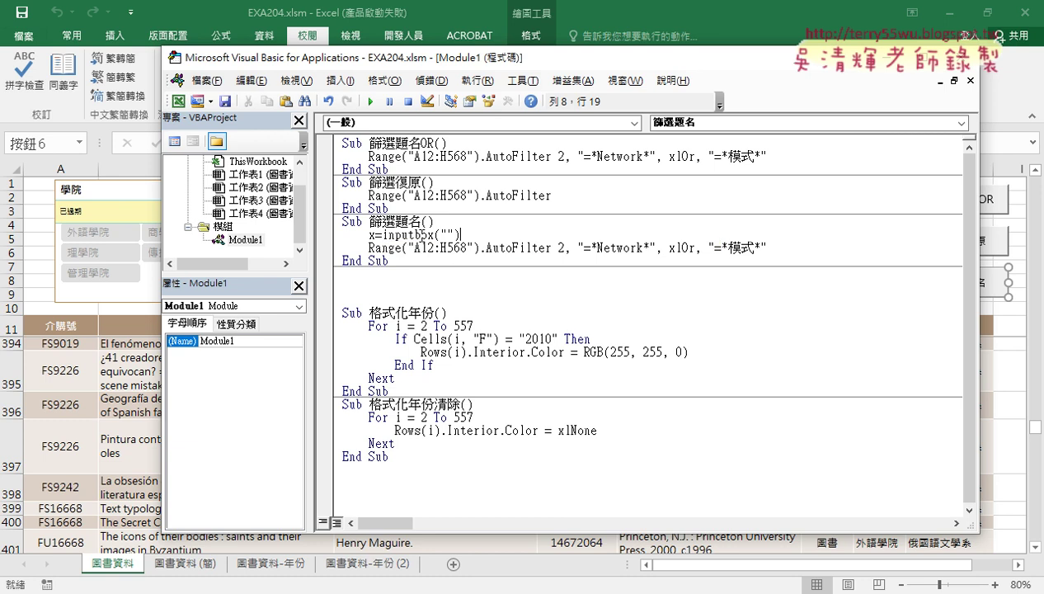
key(Left)
key(Left)
text(請書)
text(ㄖㄨ入)
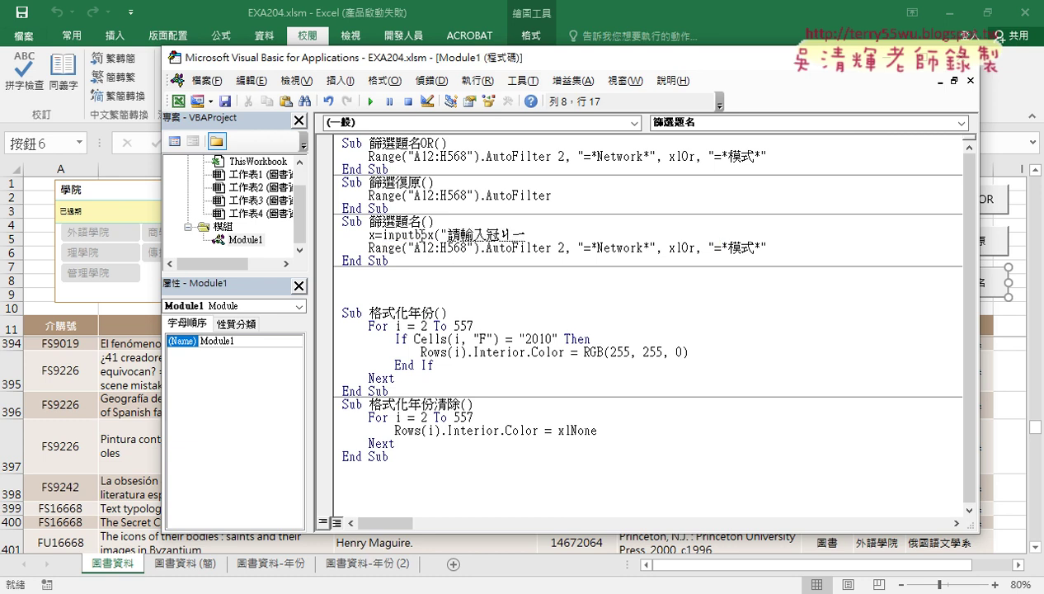
text(慣見)
key(BackSpace)
key(BackSpace)
text(關)
text(鍵ㄗ)
text(字!!)
click(400, 247)
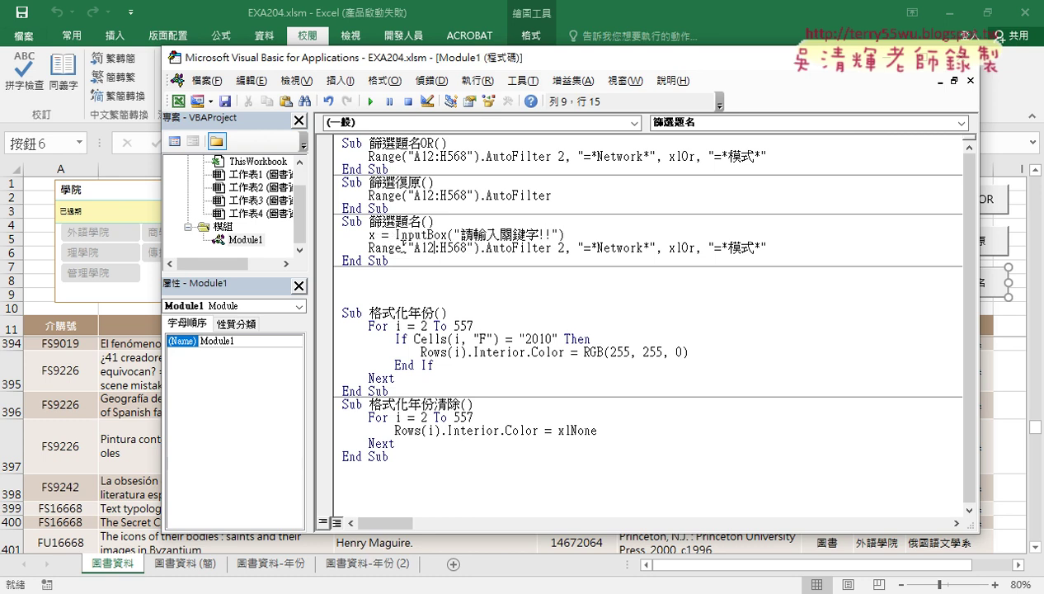
double_click(369, 235)
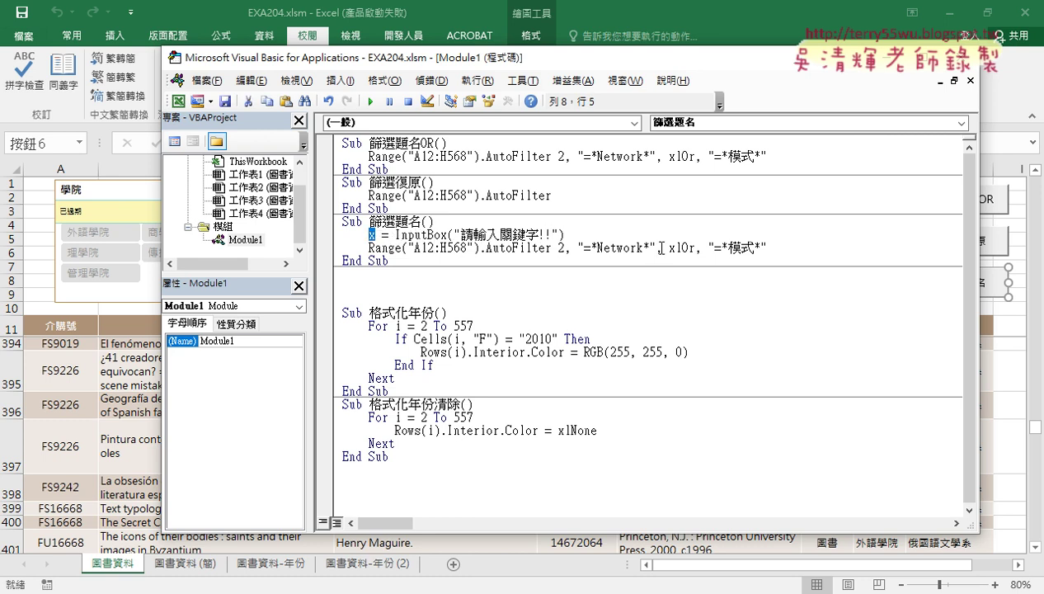
Remove the xlOr "=*模式*" criterion and change the criterion to "=*" & x & "*".
drag(656, 248, 778, 250)
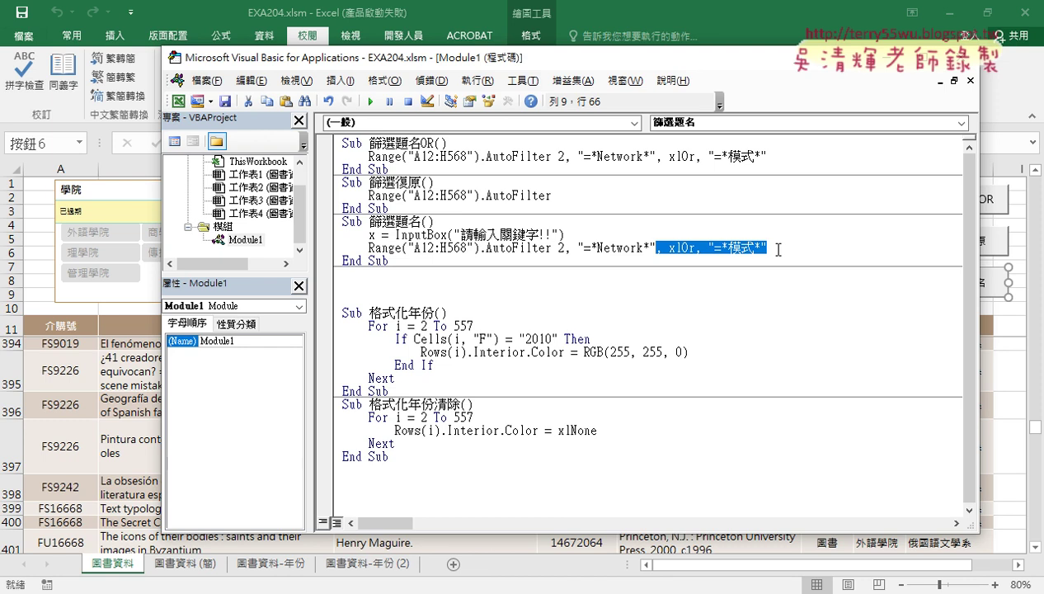
key(Delete)
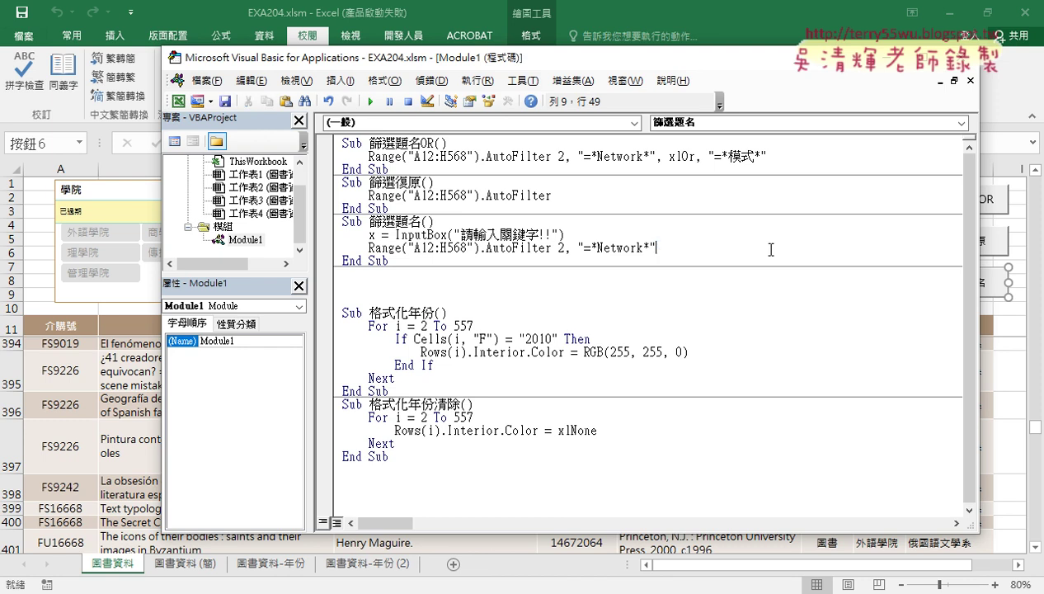
drag(597, 247, 643, 248)
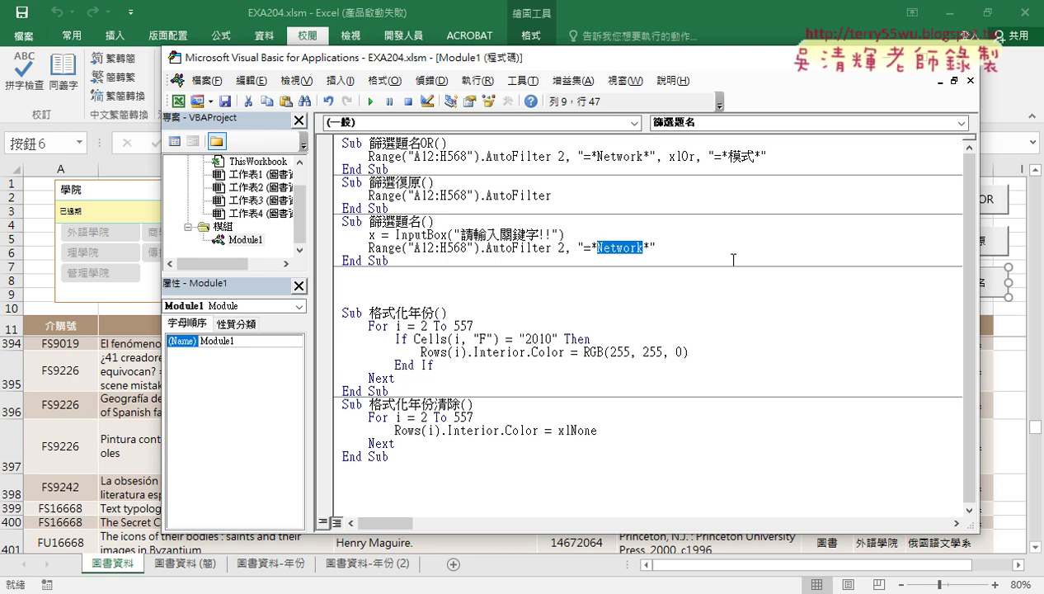
text("")
key(Left)
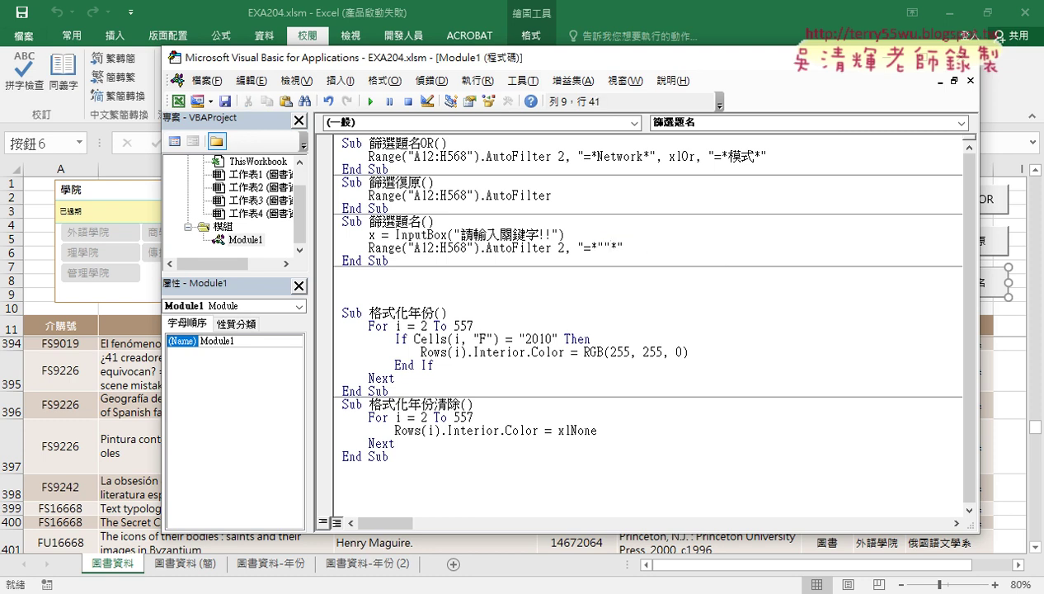
text(&&)
text(x&)
key(Left)
key(Left)
key(Right)
key(space)
key(Right)
key(space)
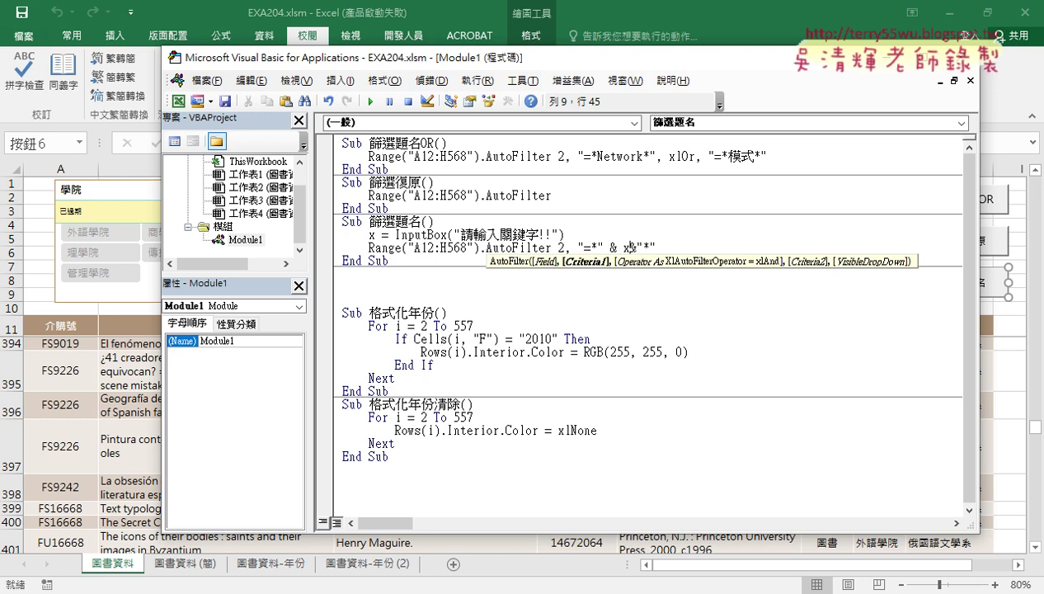
key(Right)
key(space)
click(734, 261)
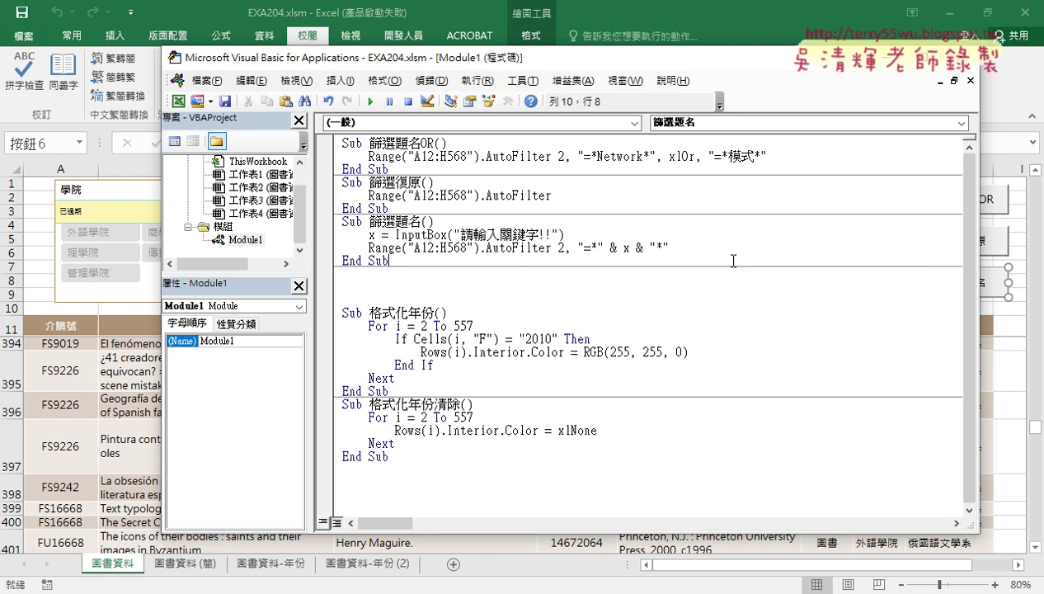
Highlight the & x & part of the criterion and narrow the VBA window to show the sheet's buttons.
double_click(609, 249)
drag(598, 249, 660, 249)
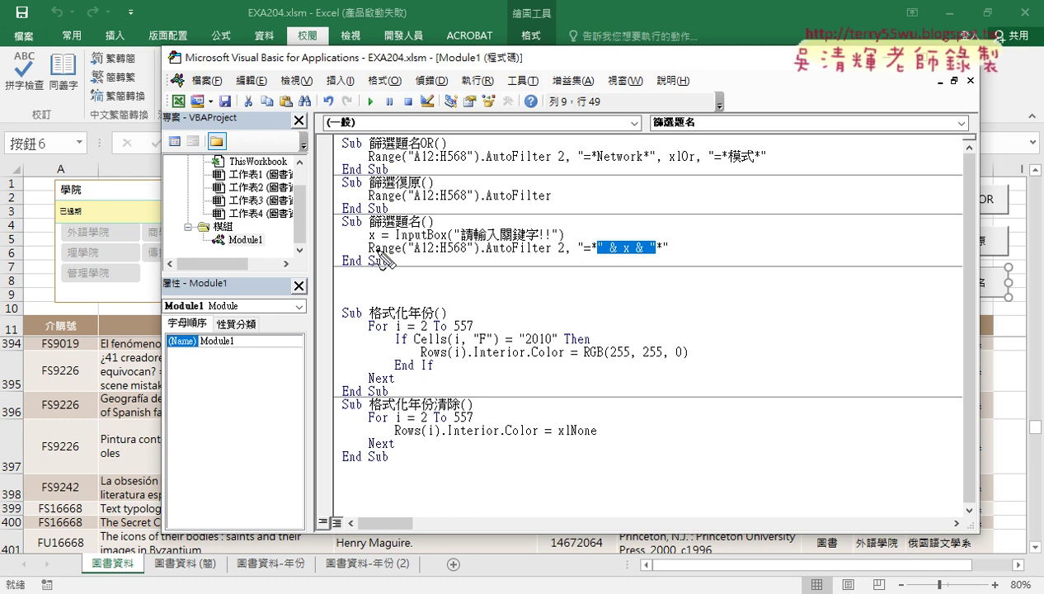
mouse_move(380, 256)
mouse_down()
mouse_move(625, 237)
mouse_move(633, 211)
mouse_up()
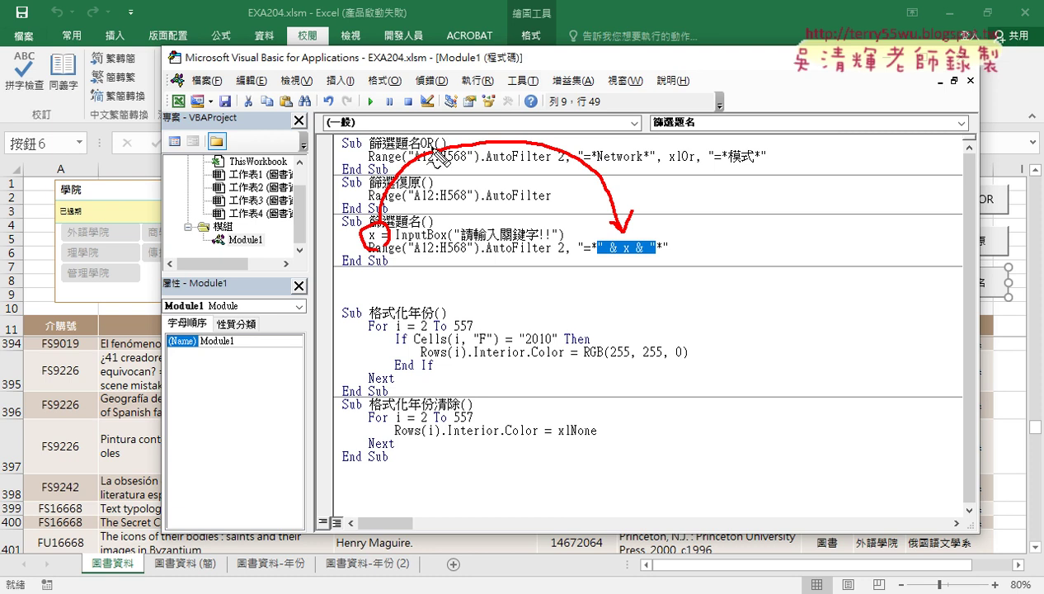
key(Escape)
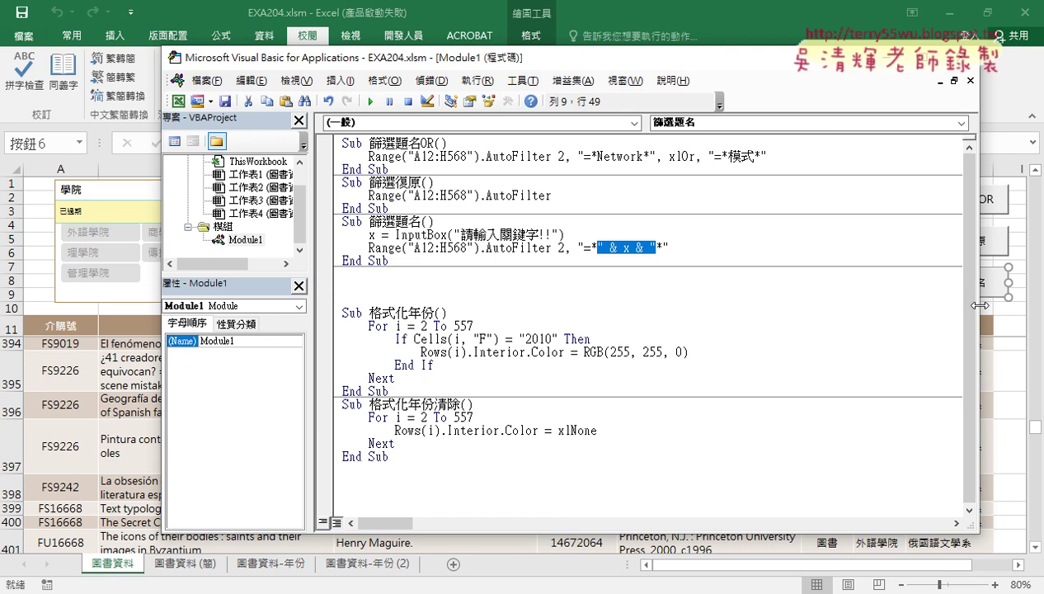
drag(979, 306, 810, 298)
click(660, 283)
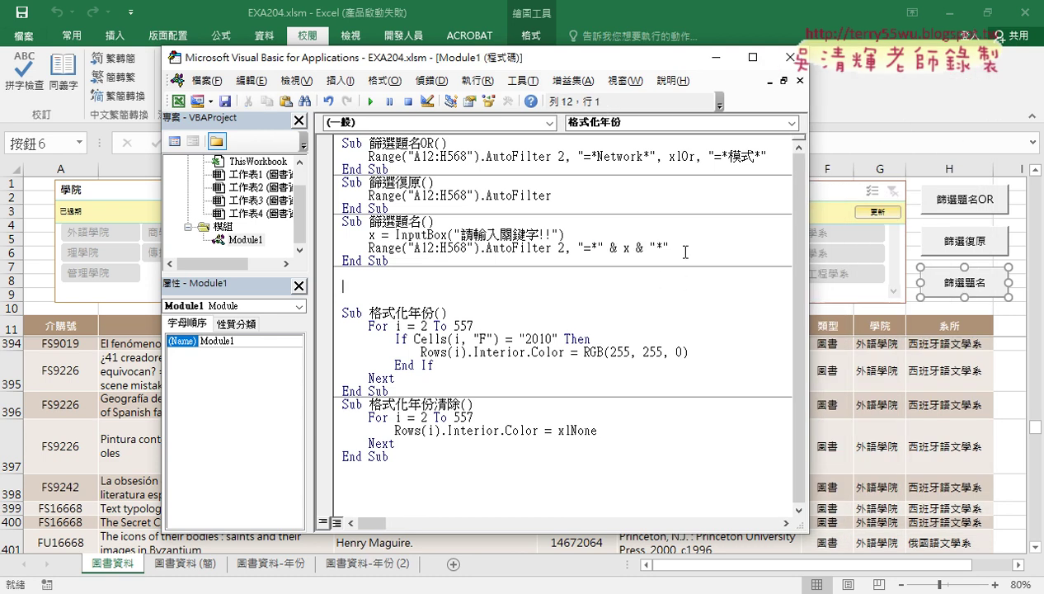
Minimize the VBA editor, return to the 圖書資料 sheet, and select author column C and publisher column E.
click(718, 60)
click(566, 360)
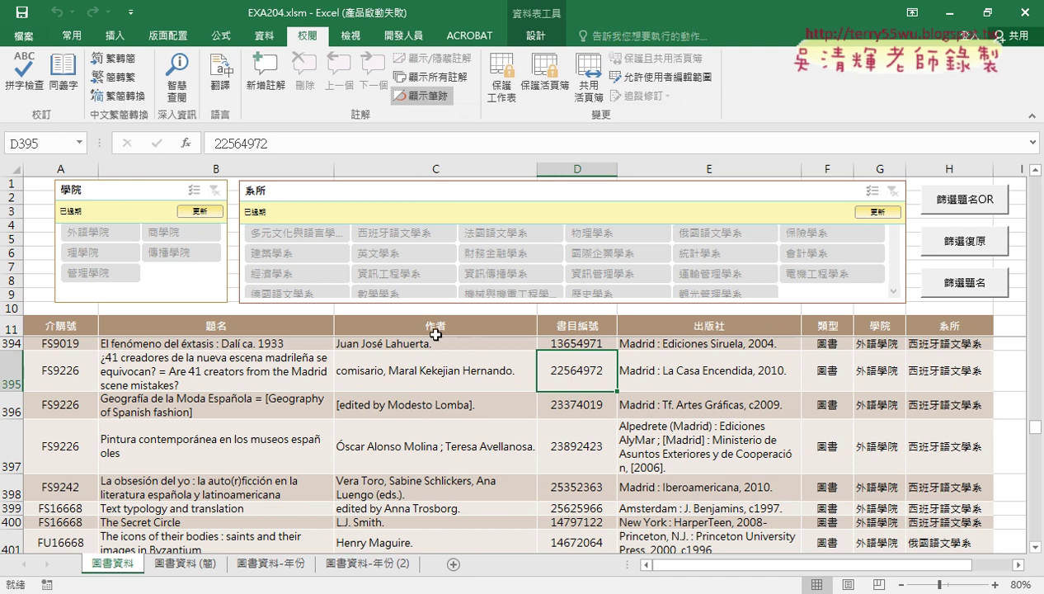
click(460, 167)
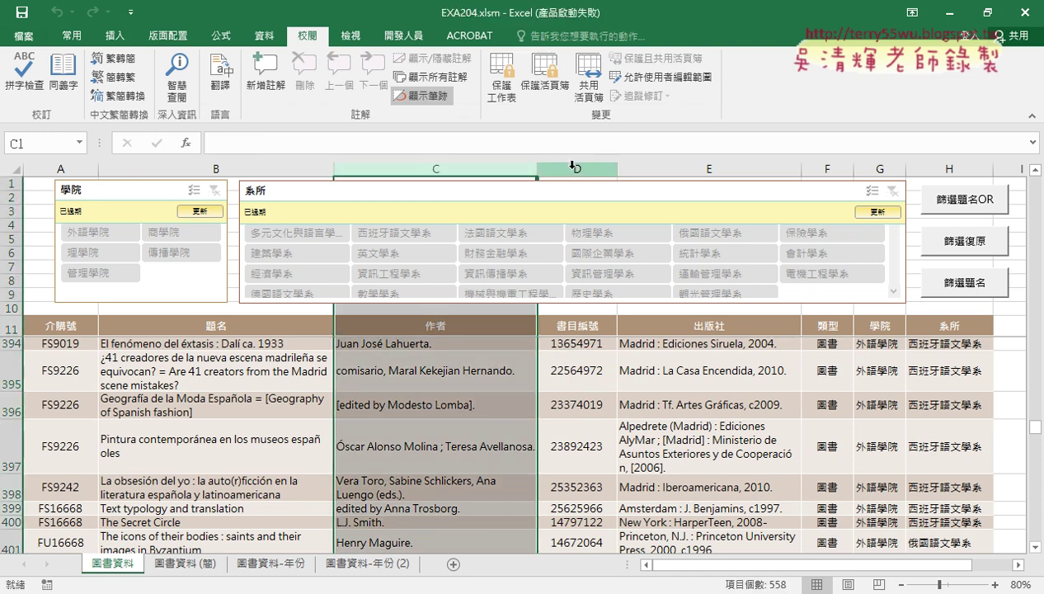
click(705, 167)
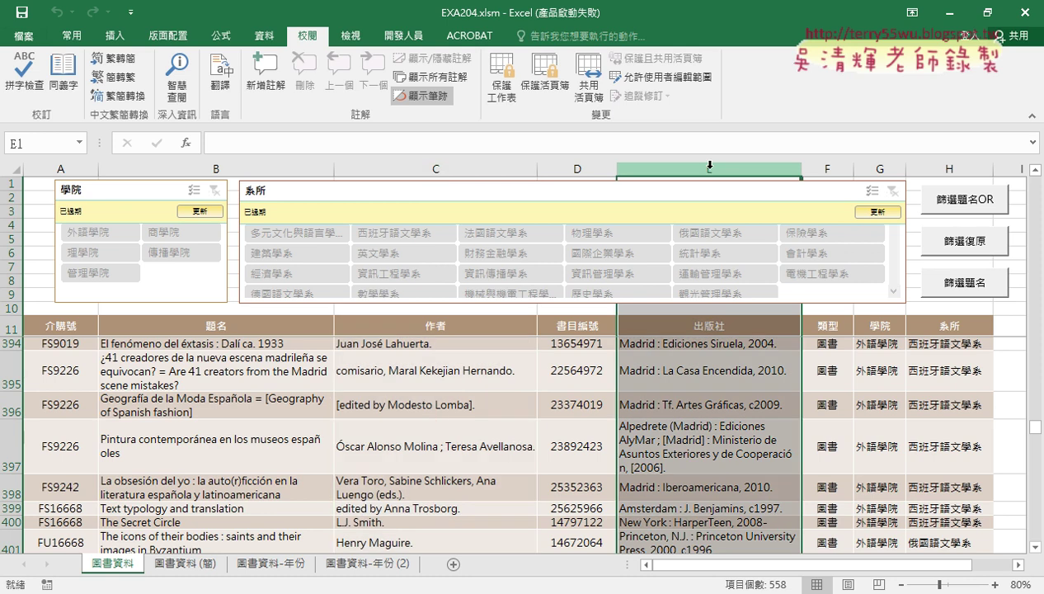